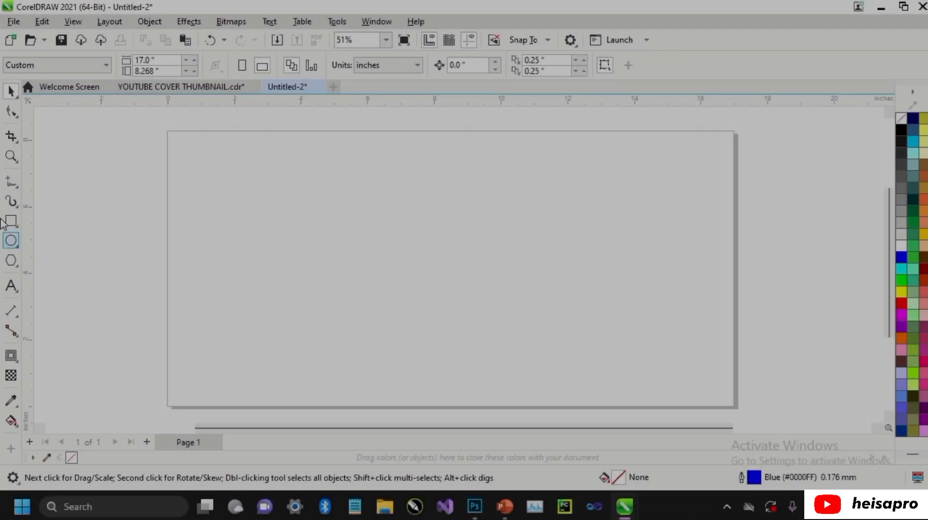
Draw two separate rectangles on the page: a wide one about 4.95 by 2.17 inches and a tall one about 2.99 by 5.3 inches.
left_click(10, 221)
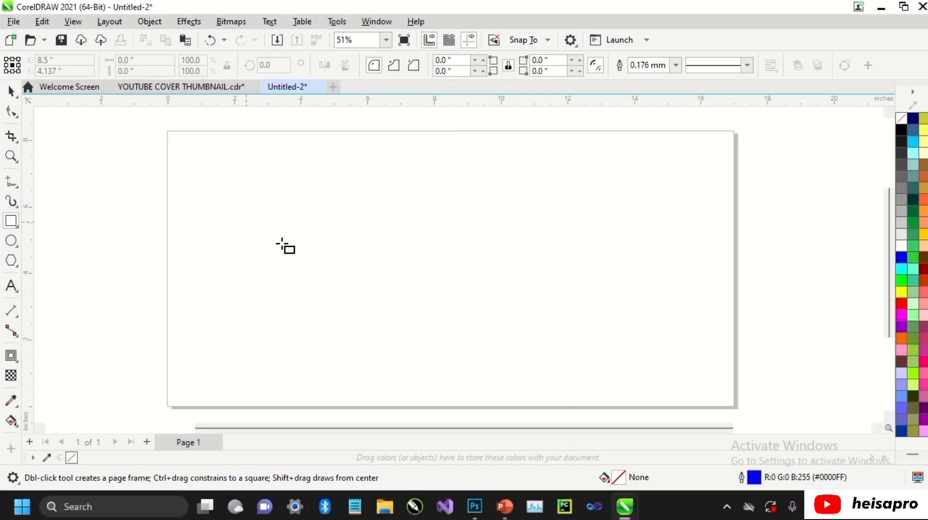
left_click_drag(247, 221, 412, 295)
left_click_drag(519, 180, 619, 357)
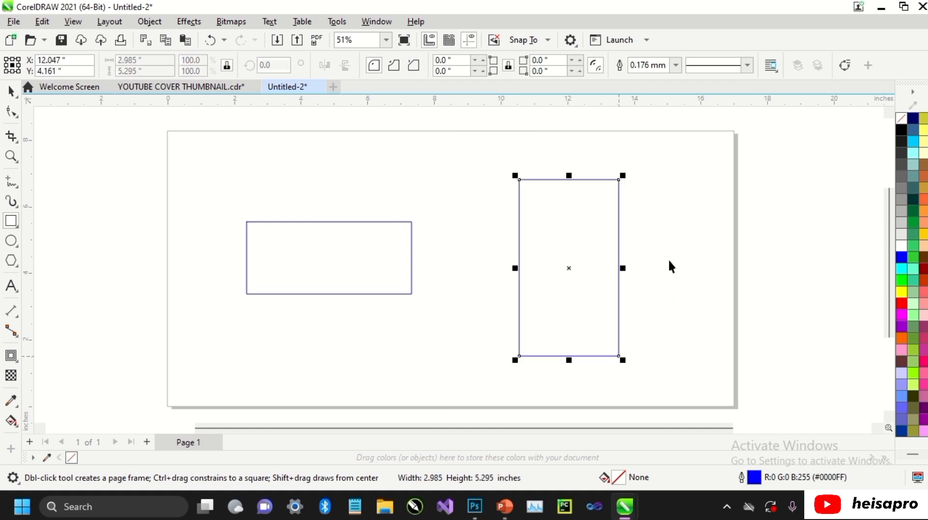
key("space")
left_click(662, 211)
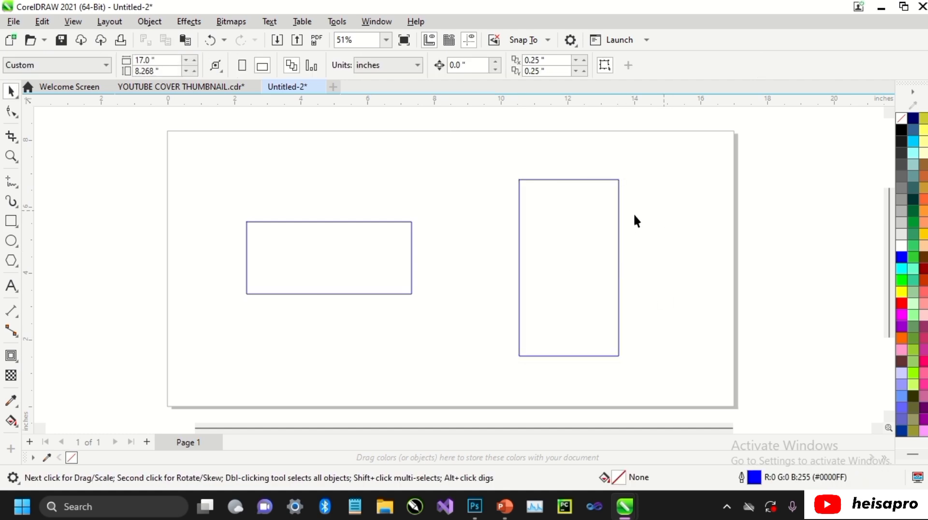
Select both separate rectangles, the wide one first, and weld them into one object.
left_click(405, 246)
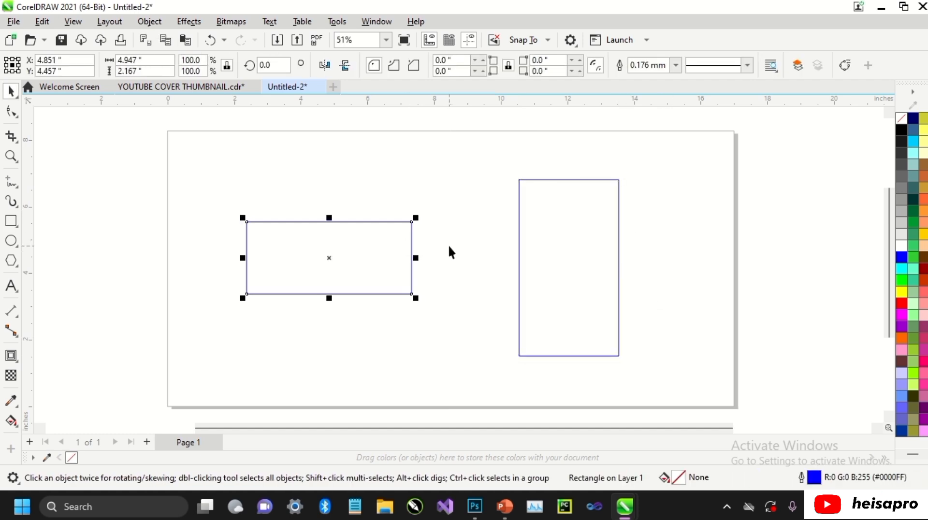
left_click(534, 244, "shift")
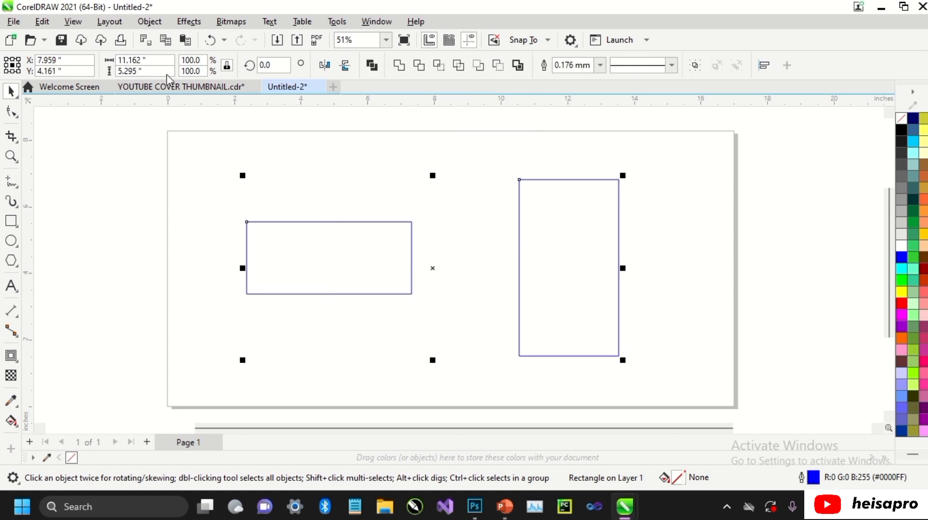
left_click(150, 23)
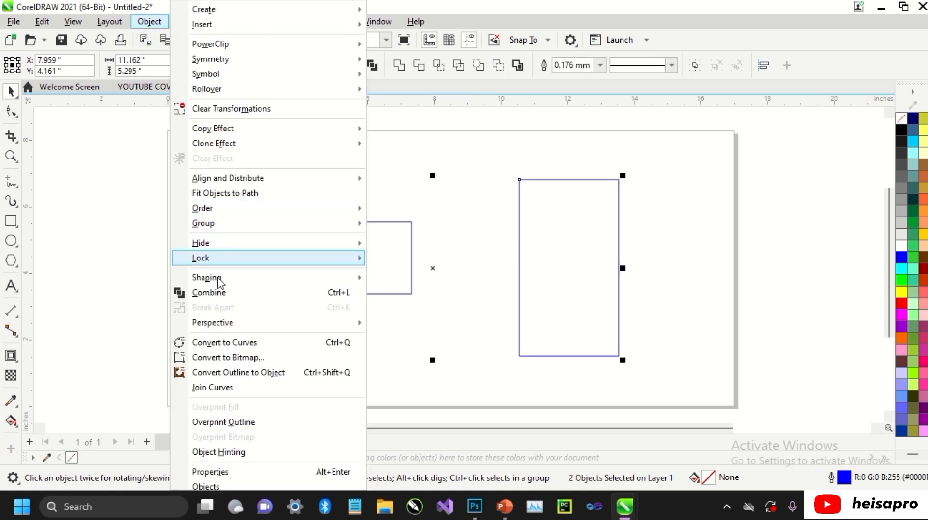
mouse_move(226, 285)
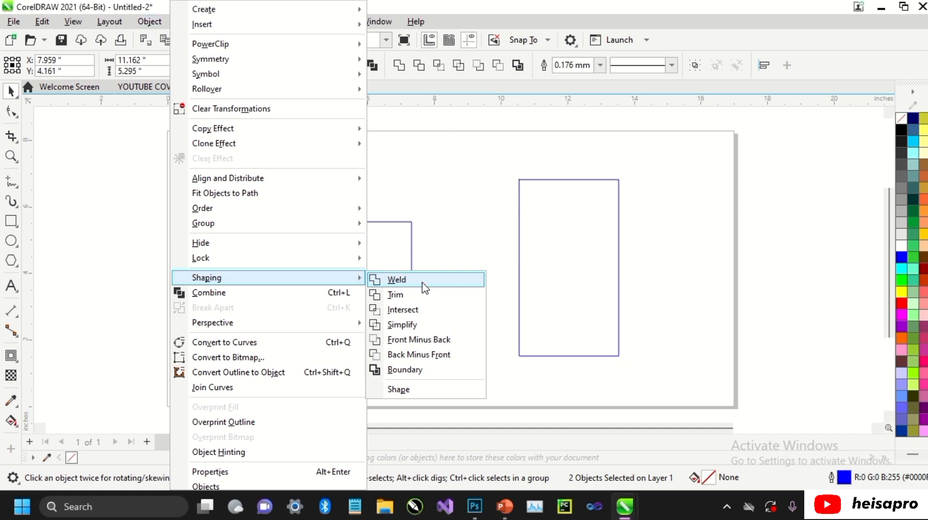
left_click(422, 285)
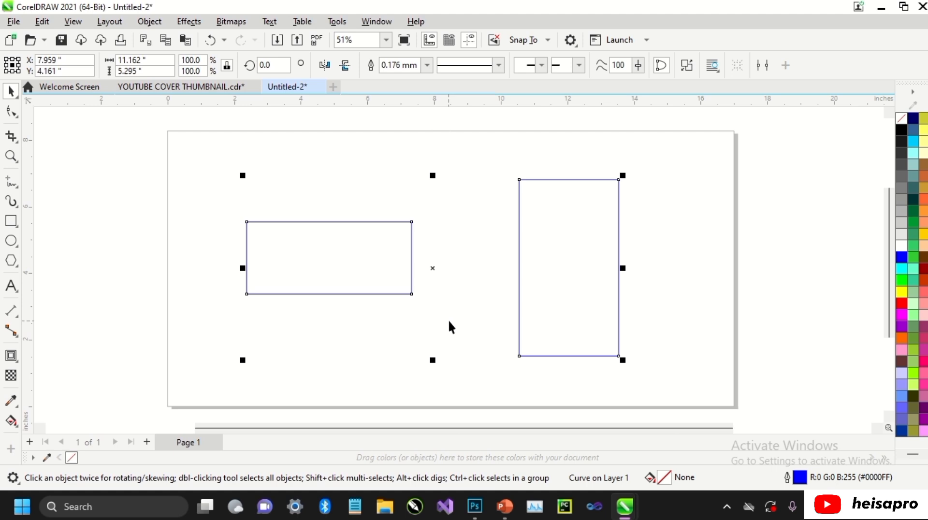
Fill the welded object with red and give it a green outline 2.5 mm wide.
left_click(902, 303)
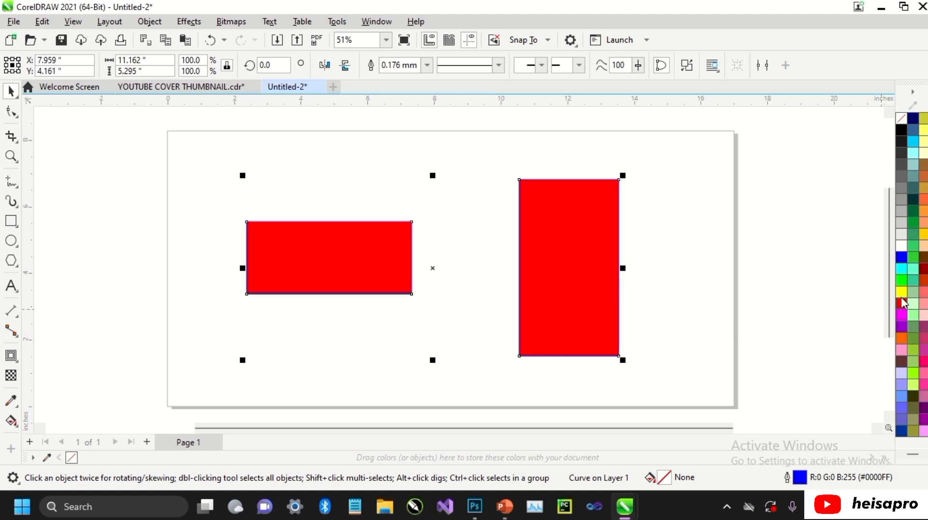
right_click(902, 281)
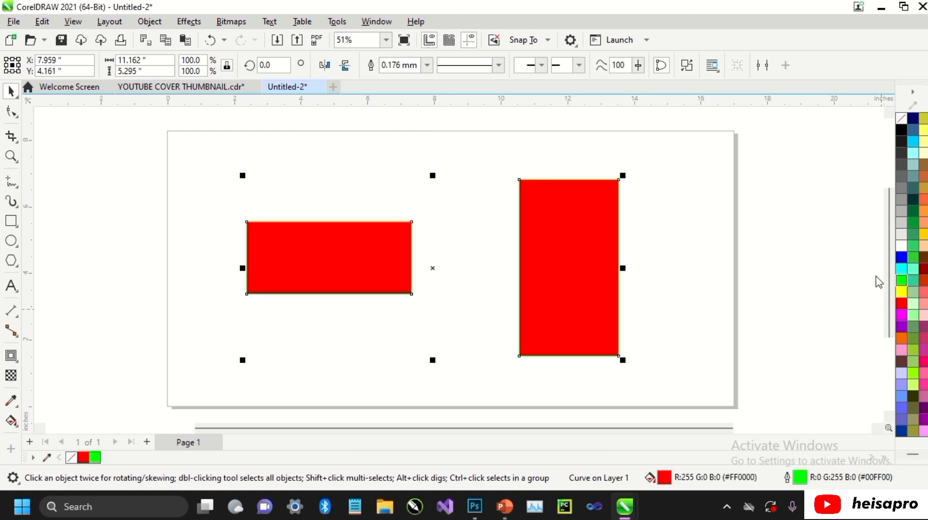
left_click(427, 65)
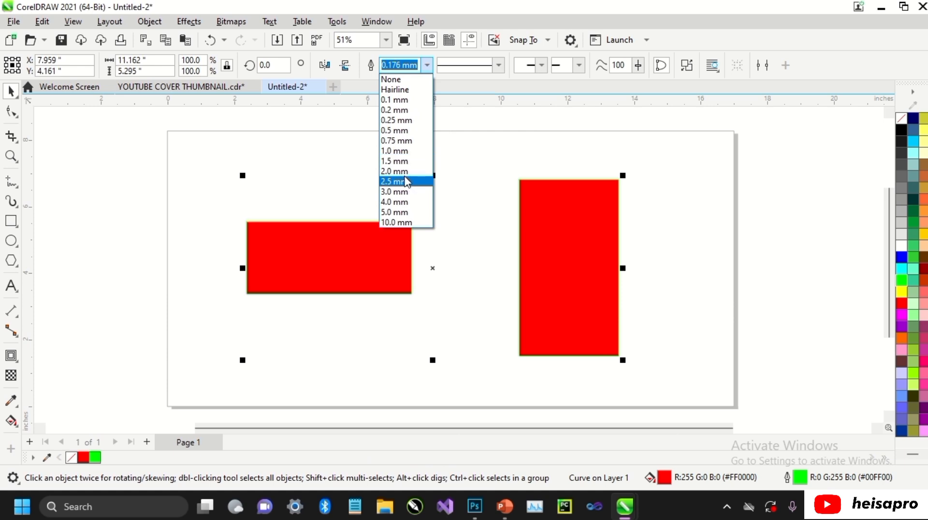
left_click(406, 181)
left_click(634, 158)
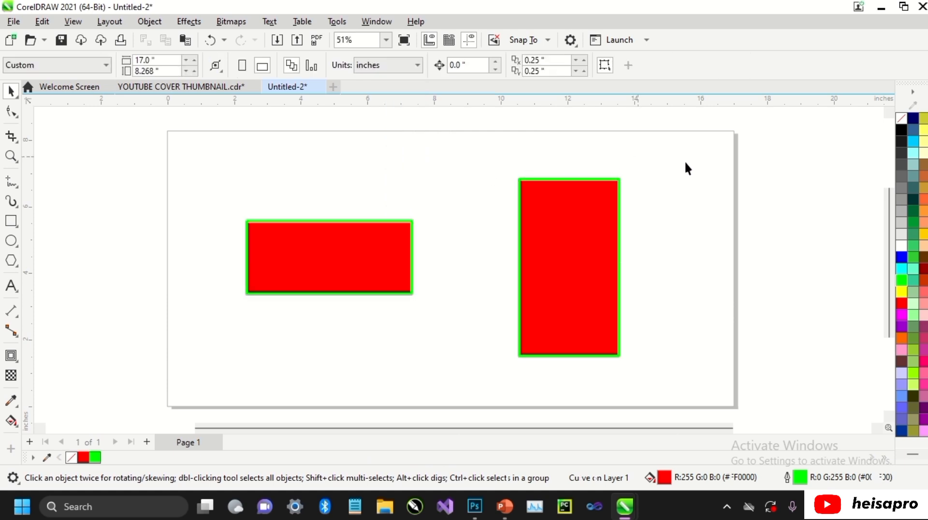
Undo the fill, the outline changes and the weld, and deselect the two rectangles.
key("ctrl+z")
key("ctrl+z")
key("ctrl+z")
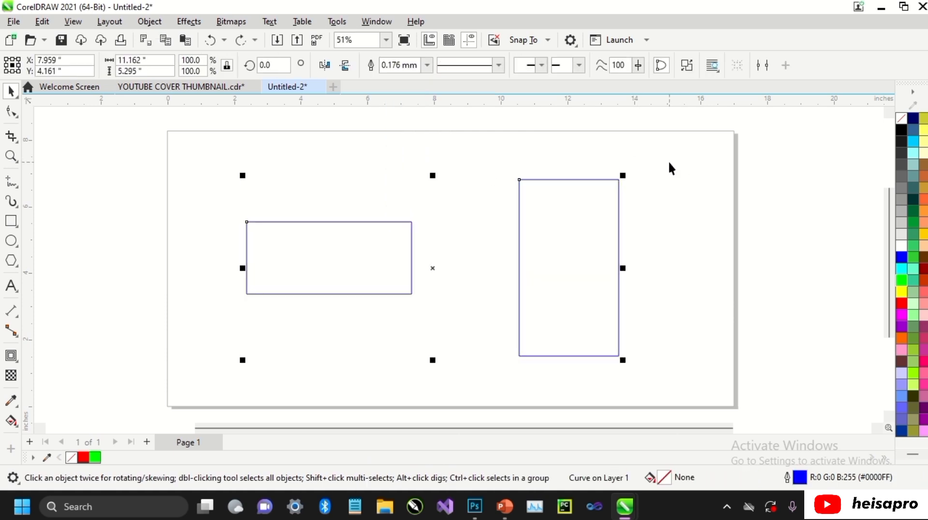
left_click(670, 163)
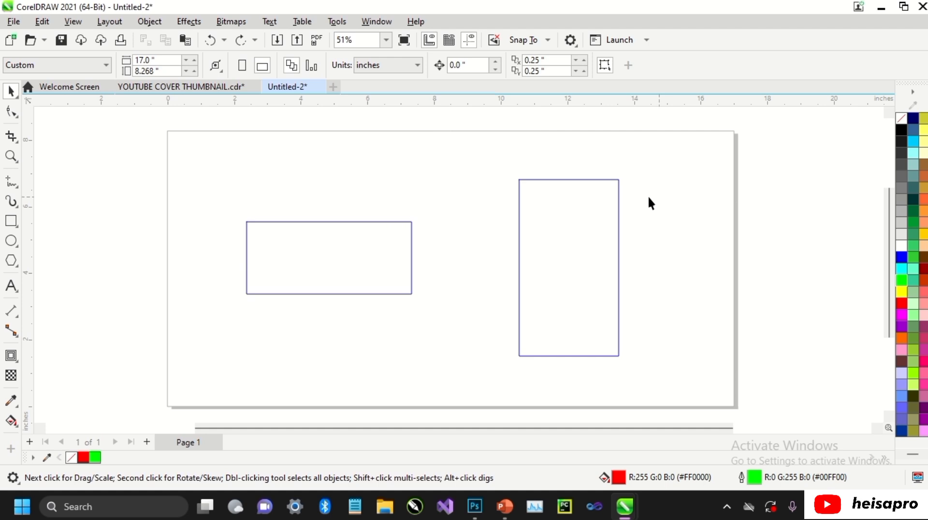
Fill the wide rectangle with red and the tall rectangle with blue.
left_click(412, 261)
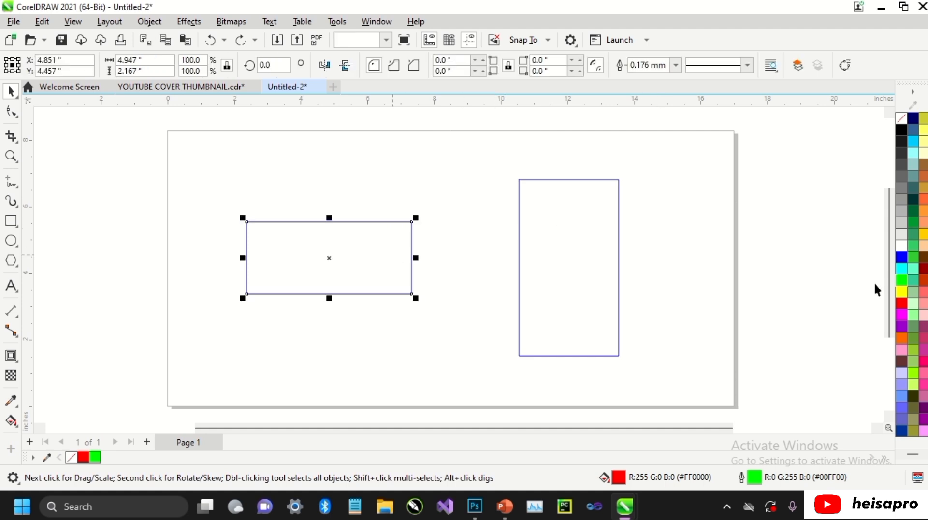
left_click(901, 303)
left_click(618, 264)
left_click(901, 258)
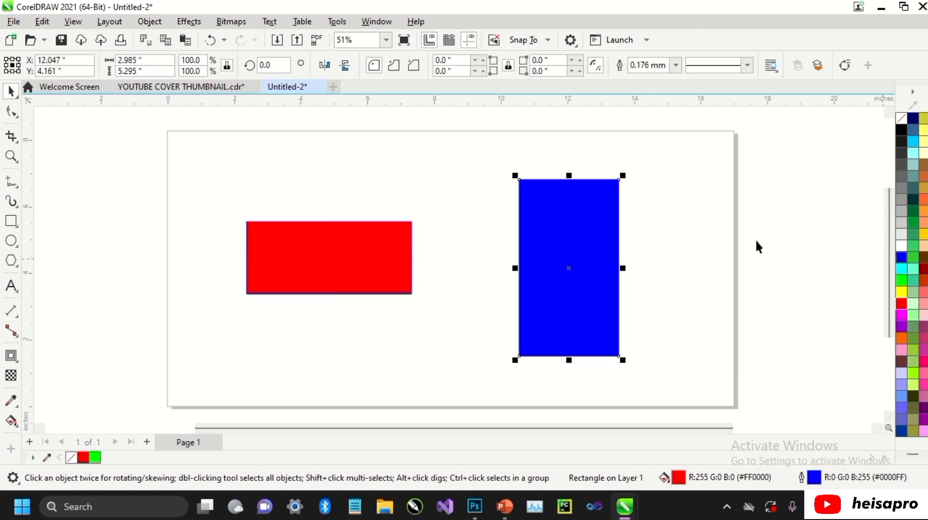
key("Escape")
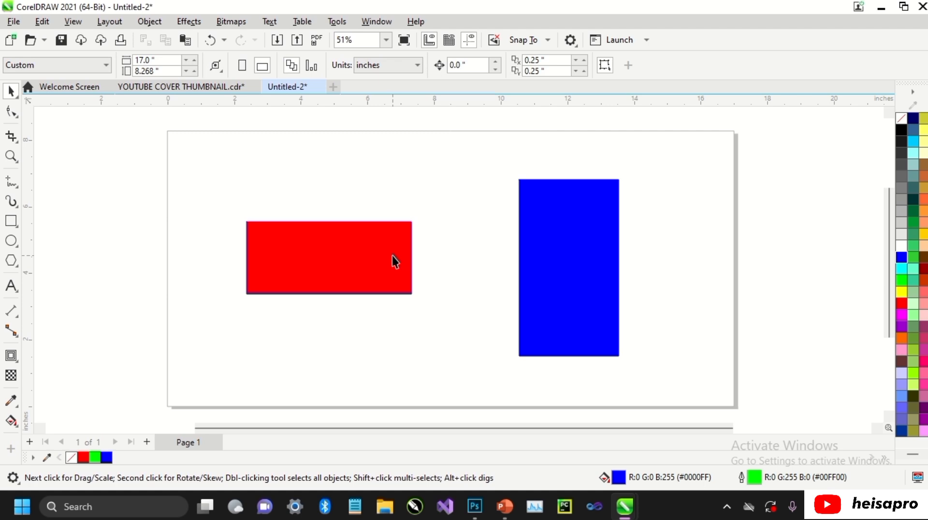
Select the red rectangle first and the blue one second, and weld them.
left_click(394, 259)
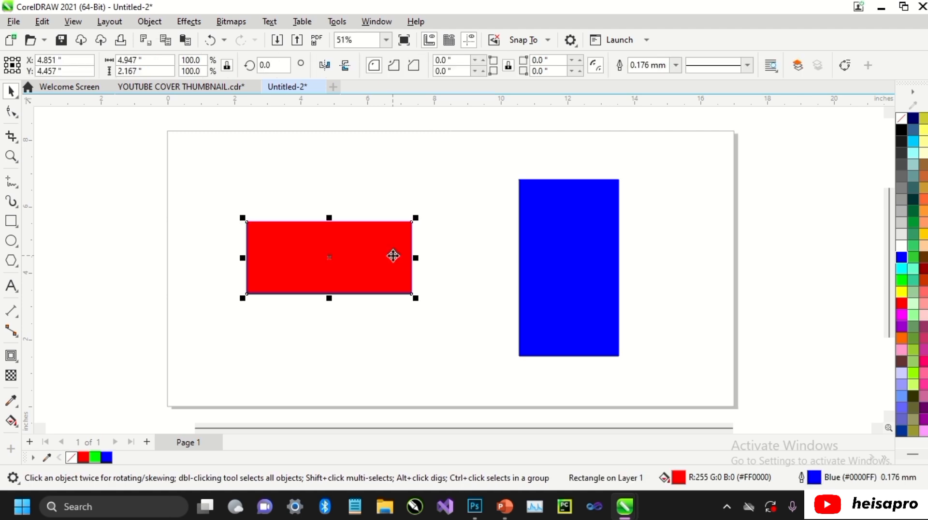
left_click(562, 253, "shift")
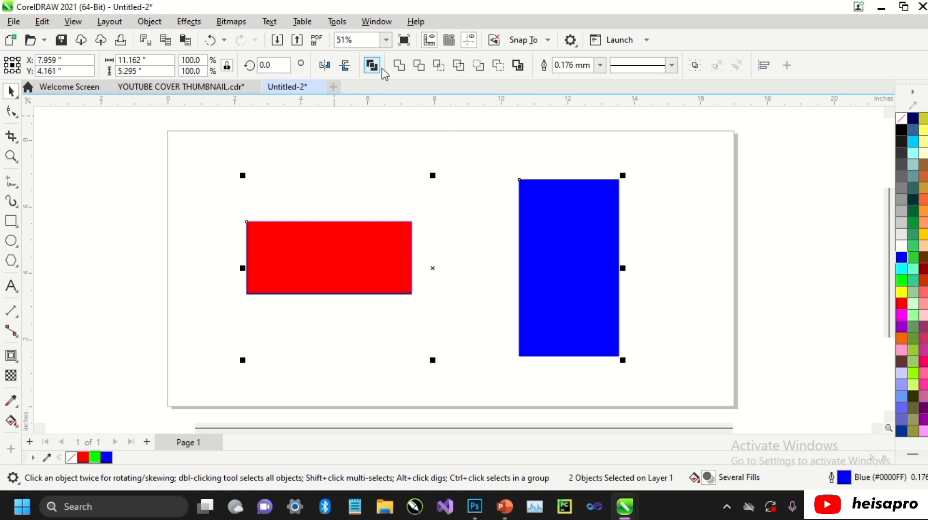
left_click(398, 66)
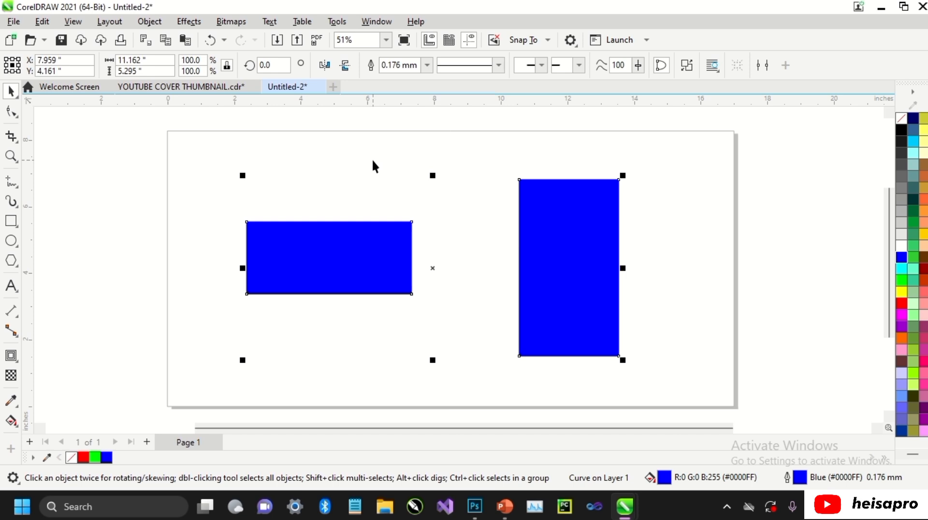
Undo the weld of the red and blue rectangles and clear the selection.
key("ctrl+z")
key("ctrl+z")
key("ctrl+z")
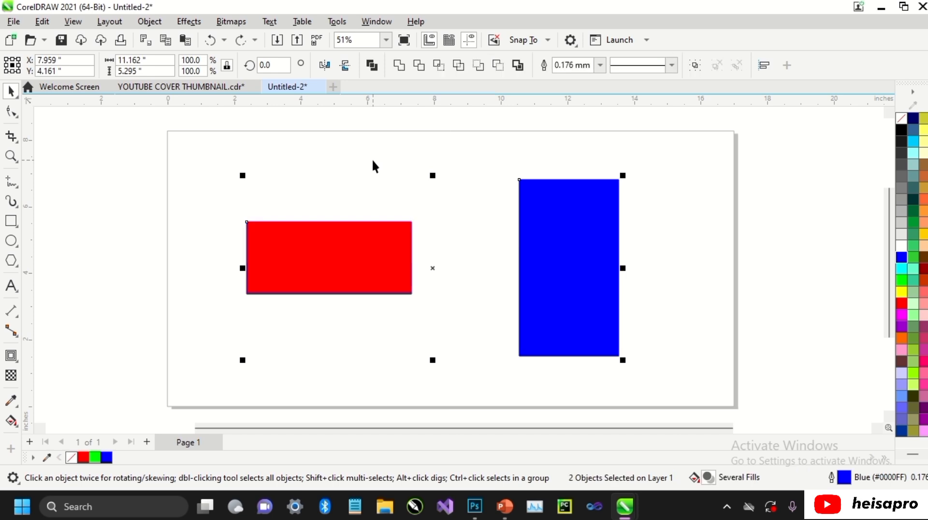
left_click(372, 160)
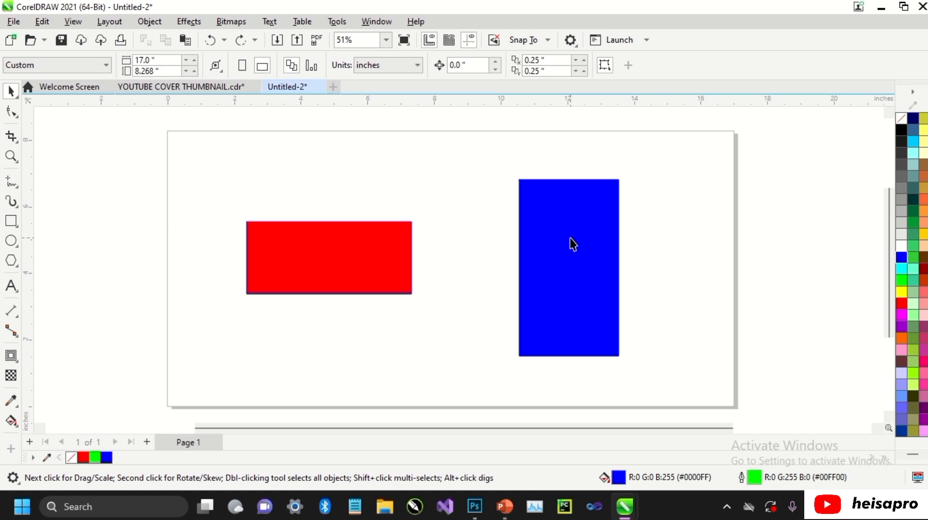
Weld the rectangles with the blue one selected first and the red one second, and deselect the welded object.
left_click(570, 238)
left_click(361, 267, "shift")
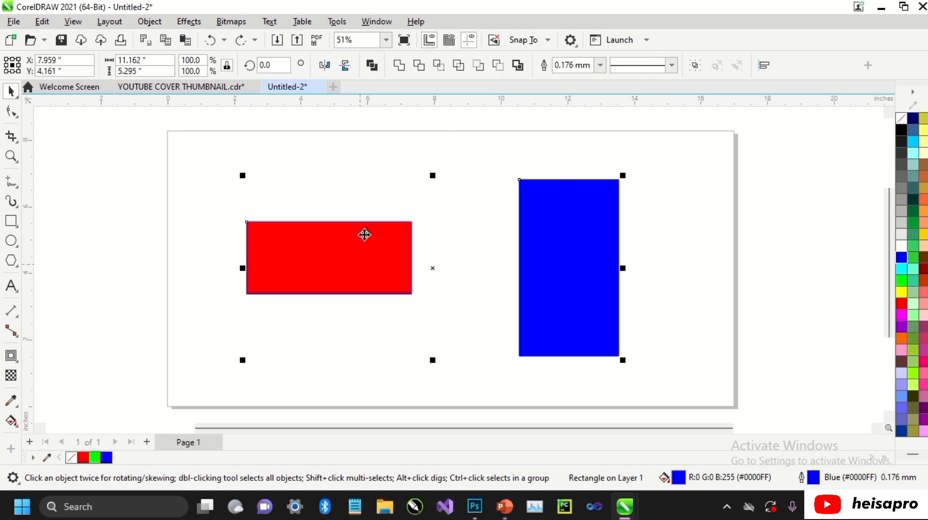
left_click(399, 66)
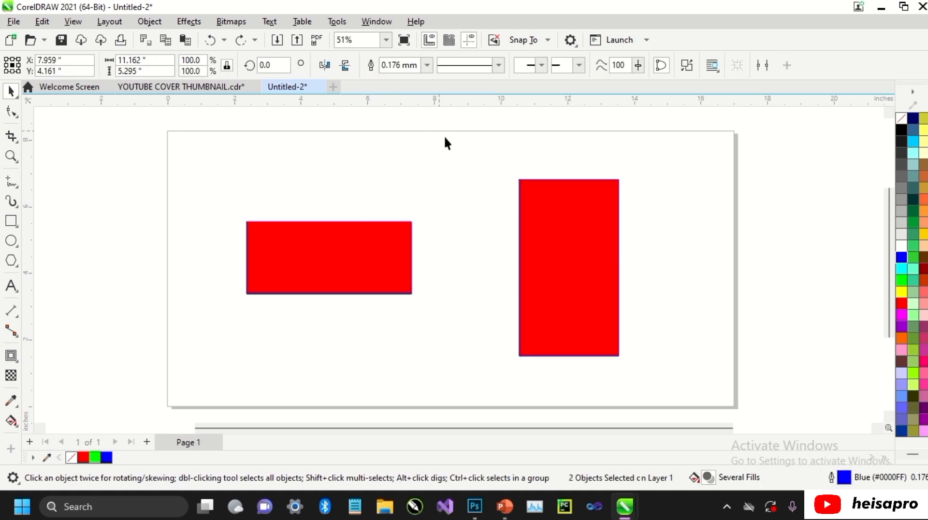
left_click(444, 136)
Undo the second weld and both rectangle fills, and clear the selection.
key("ctrl+z")
key("ctrl+z")
key("ctrl+z")
key("ctrl+z")
left_click(442, 154)
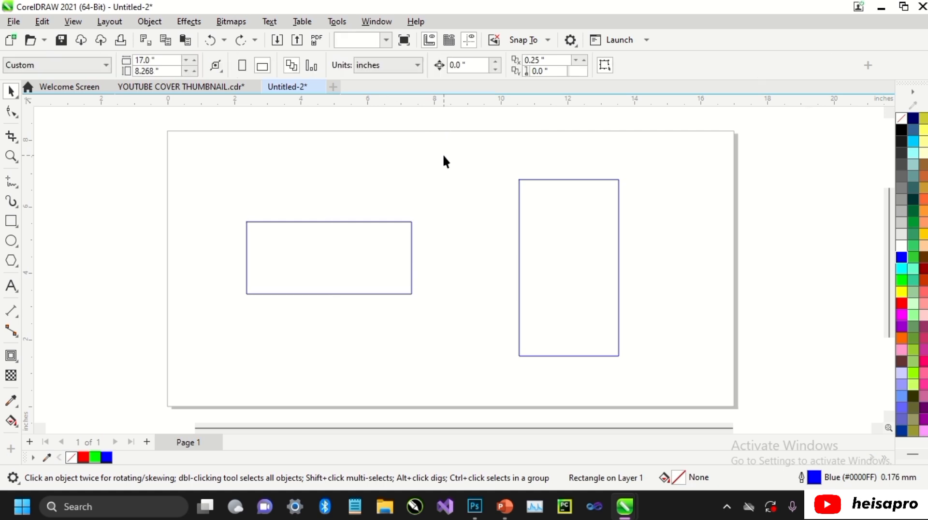
Move the tall rectangle over the right end of the wide one and weld the two overlapping shapes.
left_click_drag(561, 232, 409, 235)
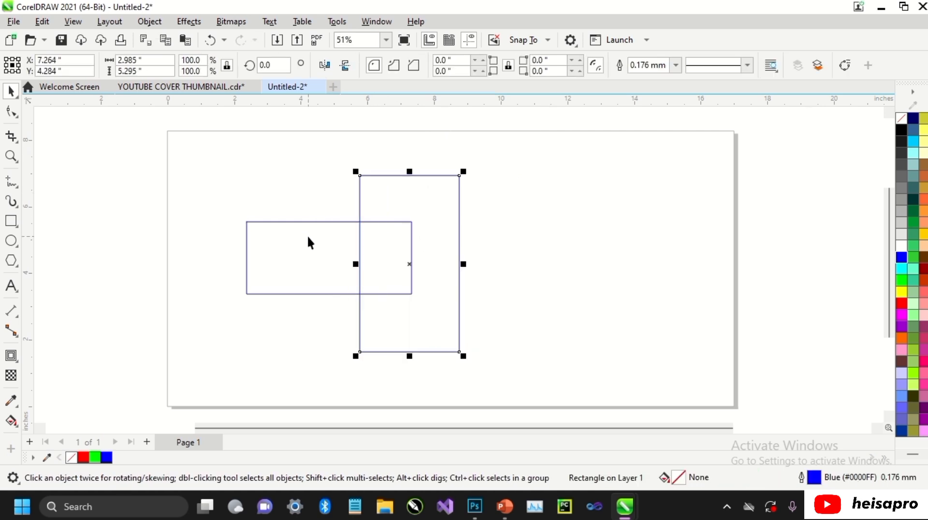
left_click(309, 243, "shift")
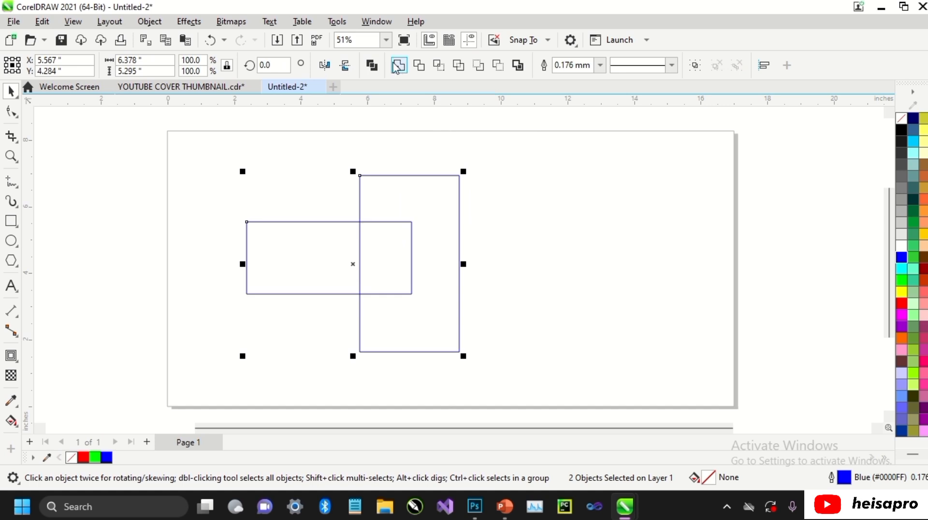
left_click(398, 67)
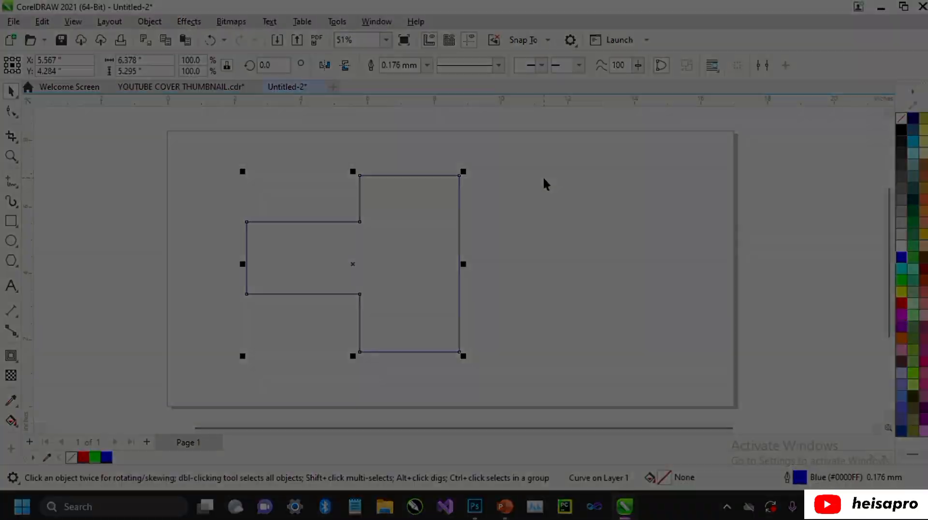
Undo the weld and the tall rectangle's move, and clear the selection.
key("ctrl+z")
key("ctrl+z")
left_click(653, 205)
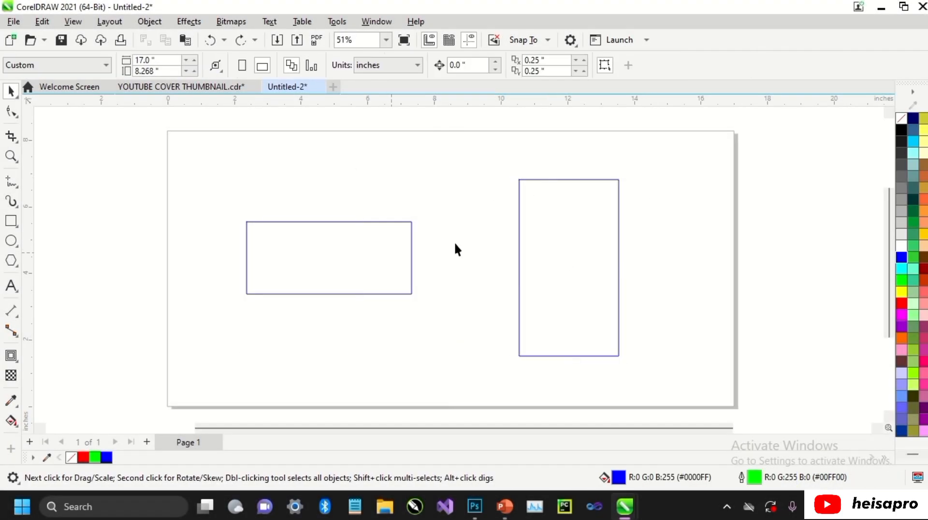
Select the wide rectangle and then the tall one, and apply Trim to them while they are apart.
left_click(390, 253)
left_click(552, 227, "shift")
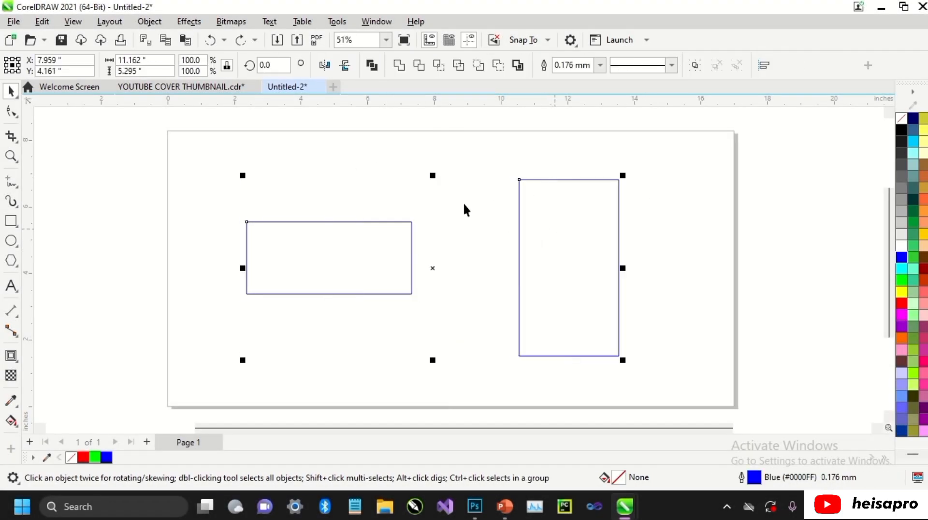
left_click(160, 22)
mouse_move(256, 281)
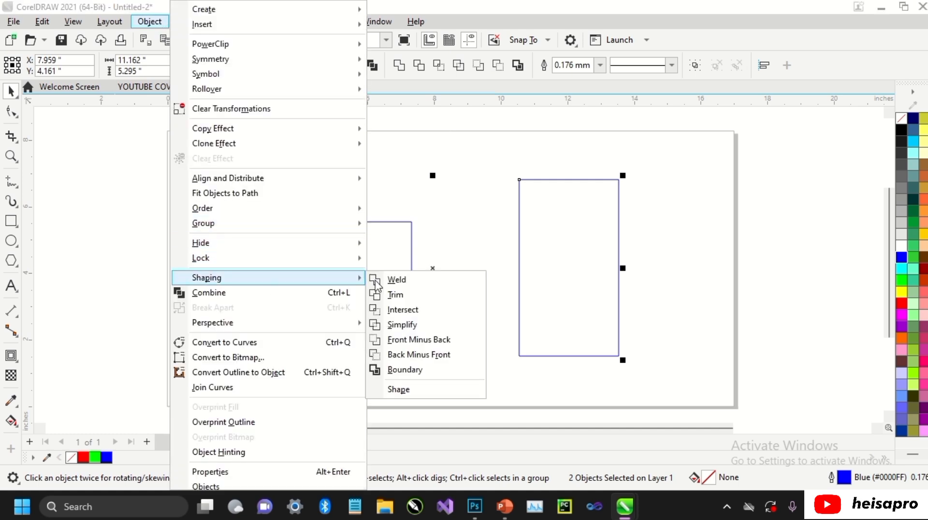
left_click(395, 295)
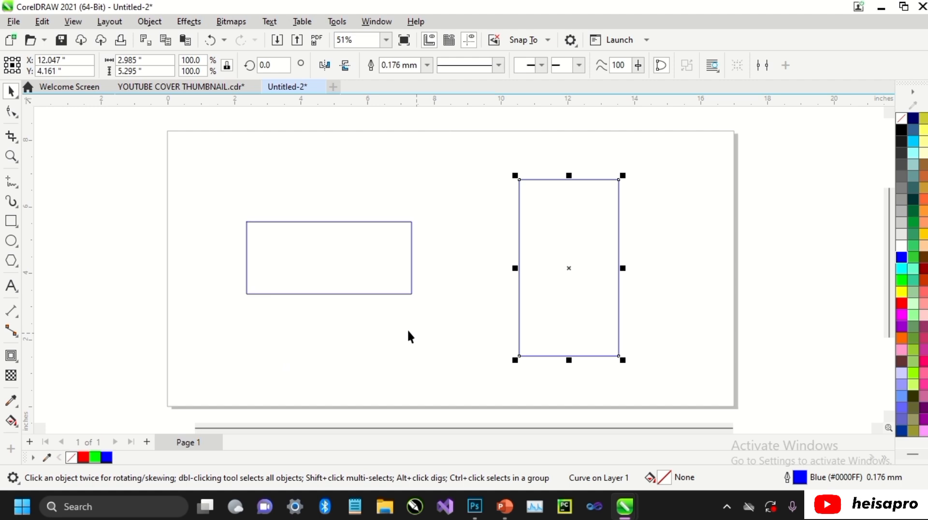
Move the wide rectangle so that its right end overlaps the left part of the tall rectangle.
left_click(379, 234)
left_click_drag(353, 245, 527, 242)
Try trimming the tall rectangle with the overlapping wide one, and undo the trim.
left_click(538, 206, "shift")
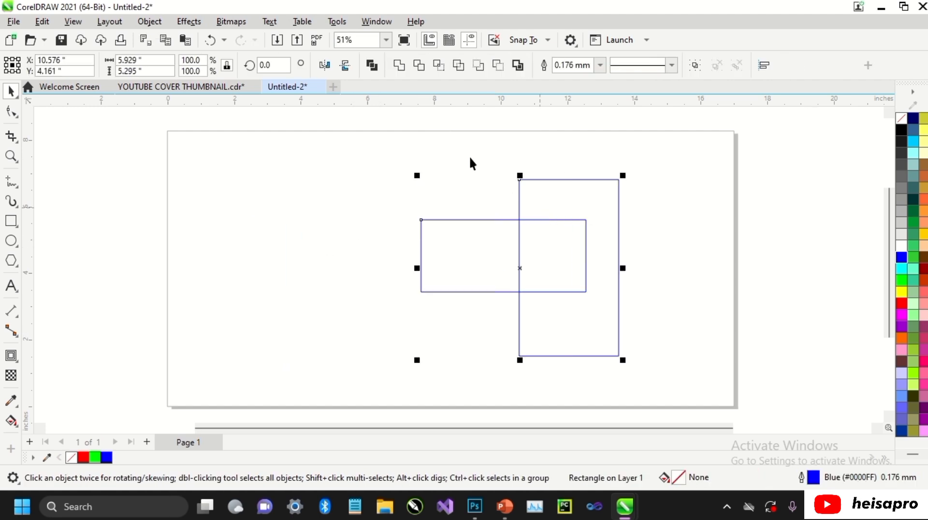
left_click(419, 65)
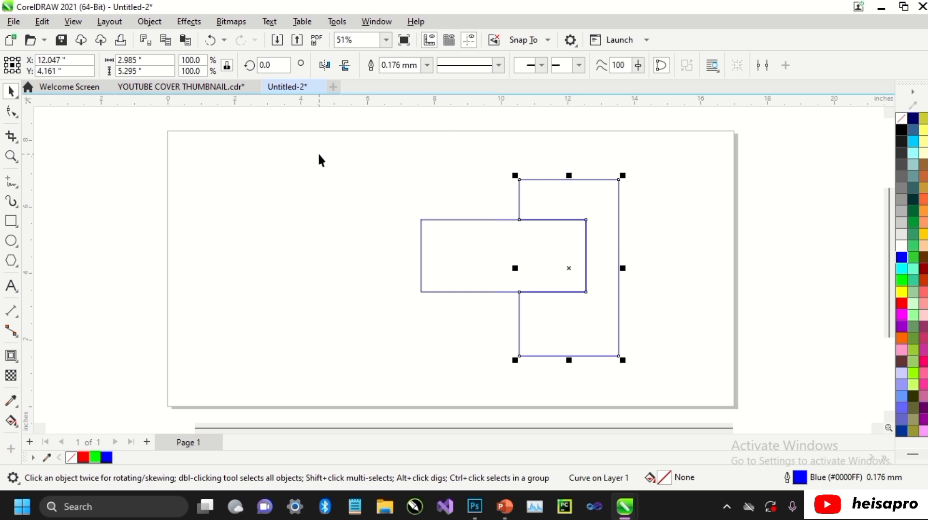
key("ctrl+z")
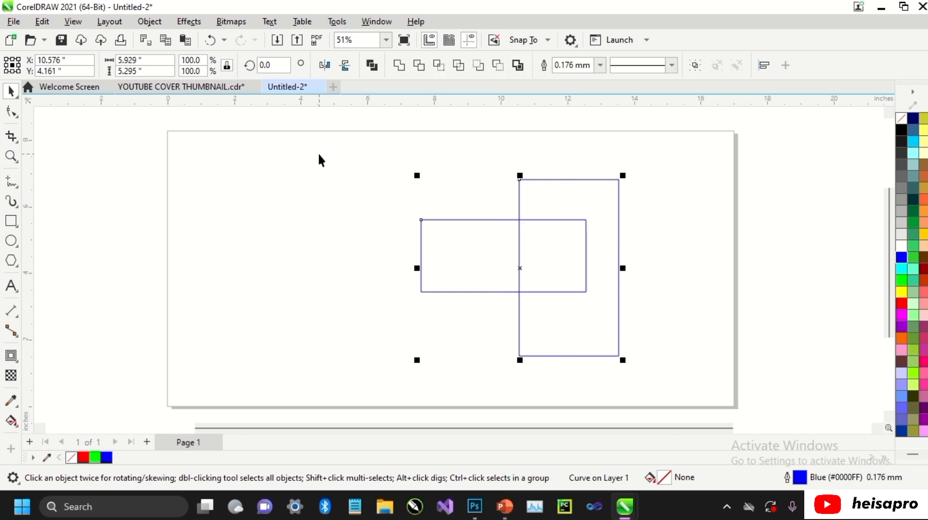
Trim the wide rectangle with the overlapping tall one by selecting the tall rectangle first, and clear the selection.
left_click(546, 193)
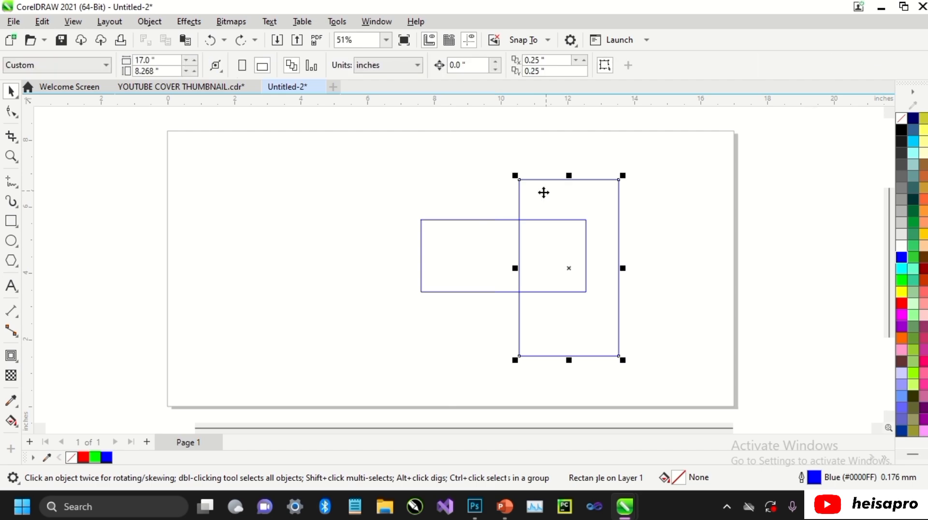
left_click(463, 220, "shift")
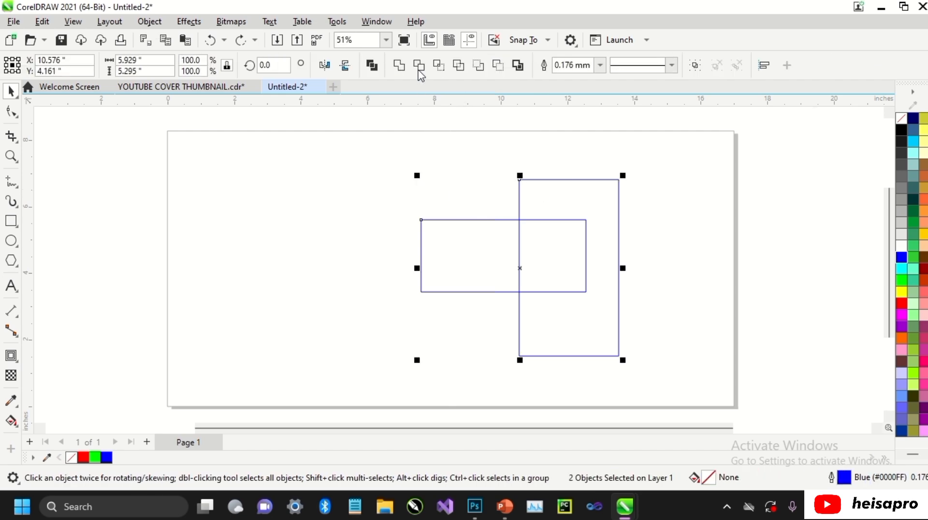
left_click(419, 66)
left_click(335, 159)
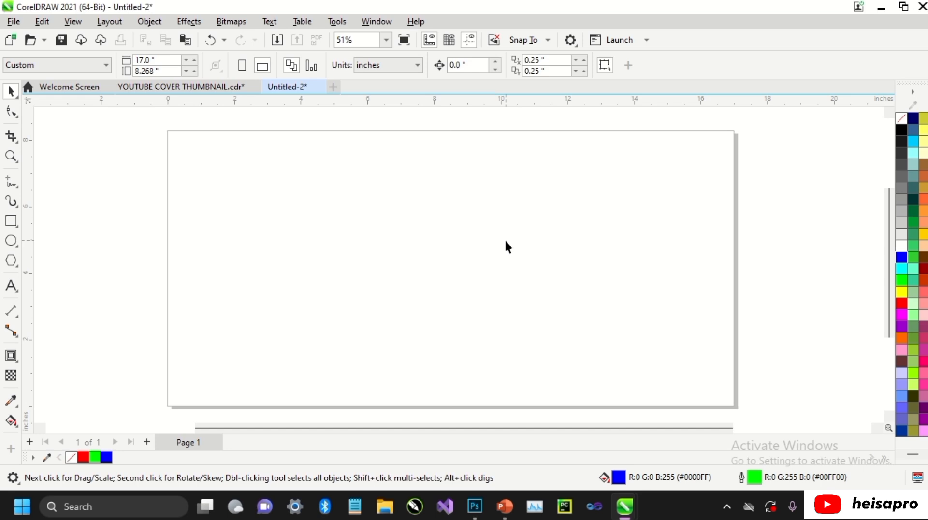
Draw a rectangle about 8.1 by 6 inches in the middle of the page and remove its fill.
left_click(12, 221)
left_click_drag(312, 166, 583, 365)
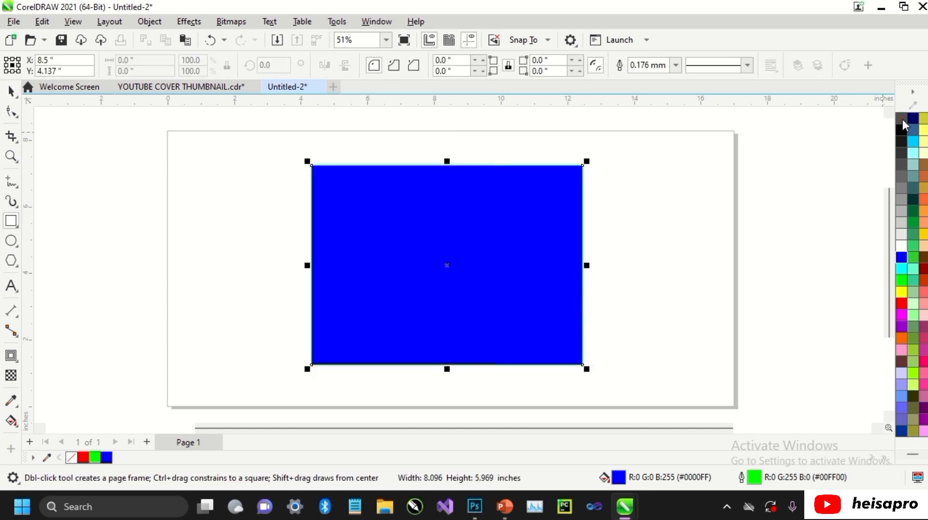
left_click(901, 119)
key("space")
left_click(715, 181)
Draw an eight-sided polygon about 3.9 inches wide and centre it horizontally and vertically on the rectangle.
left_click(16, 261)
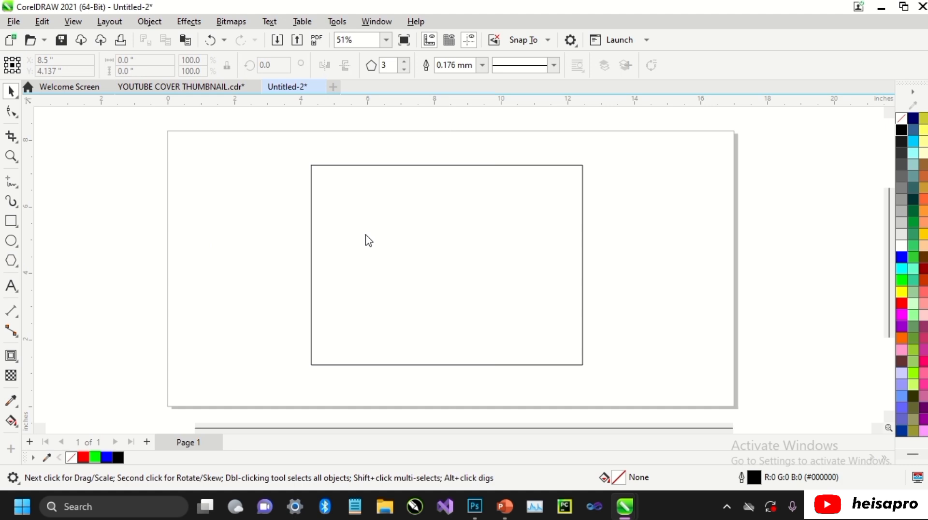
left_click(405, 62)
left_click(405, 61)
left_click(405, 62)
left_click_drag(380, 233, 436, 228)
key("space")
key("ctrl+a")
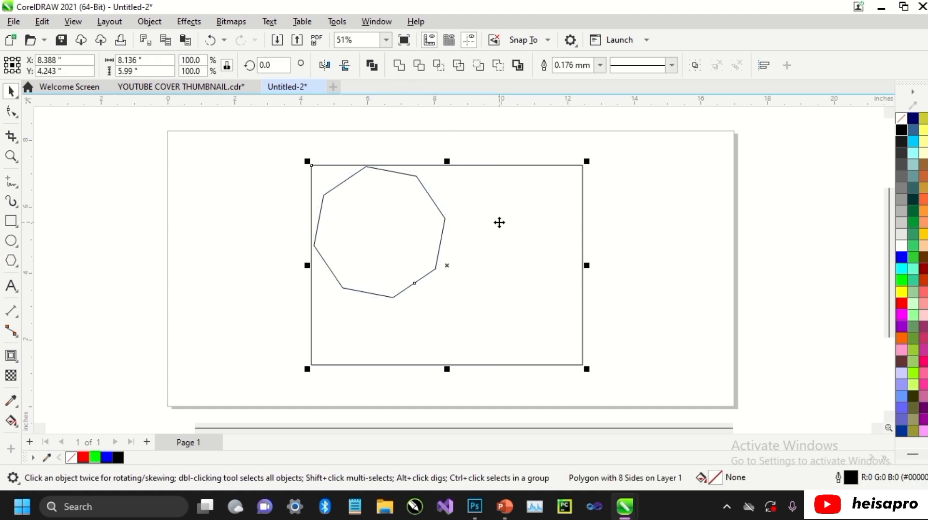
key("c")
key("e")
left_click(623, 206)
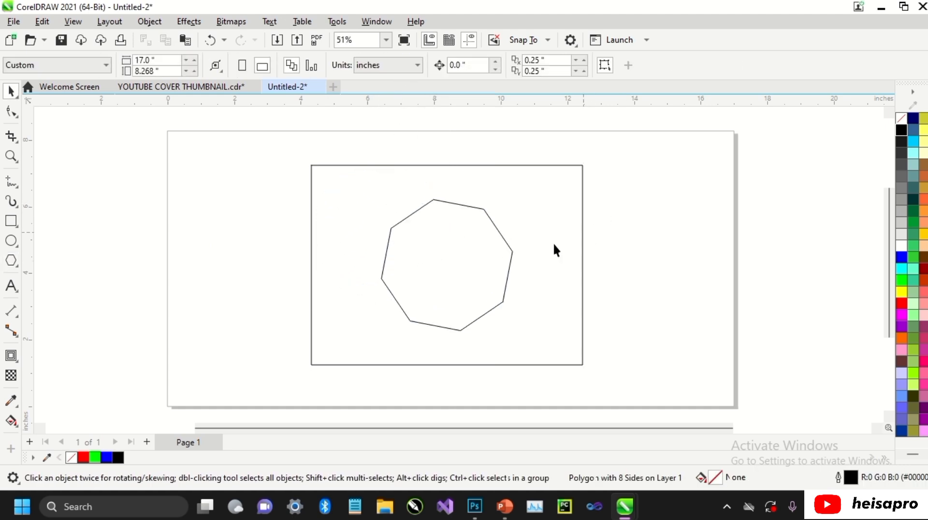
Try trimming the rectangle with the octagon inside it, selecting the octagon first.
left_click(486, 256)
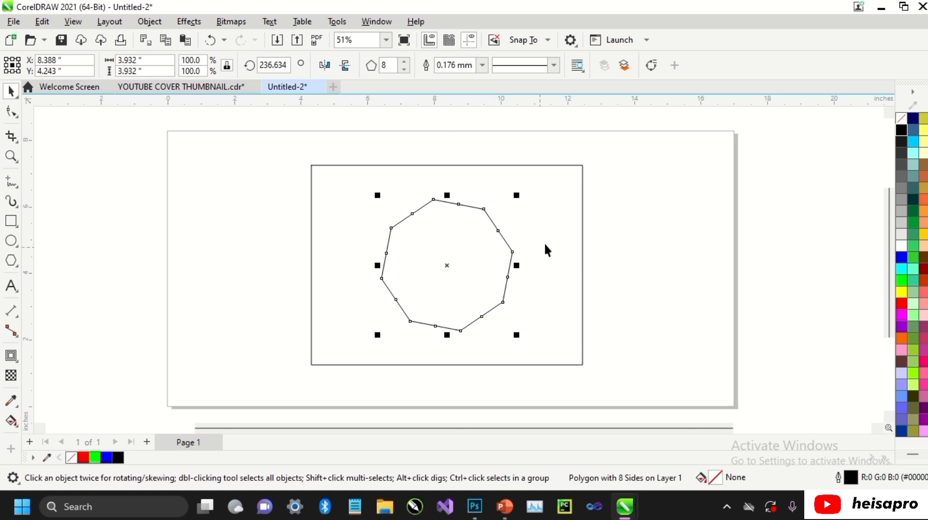
key("ctrl+a")
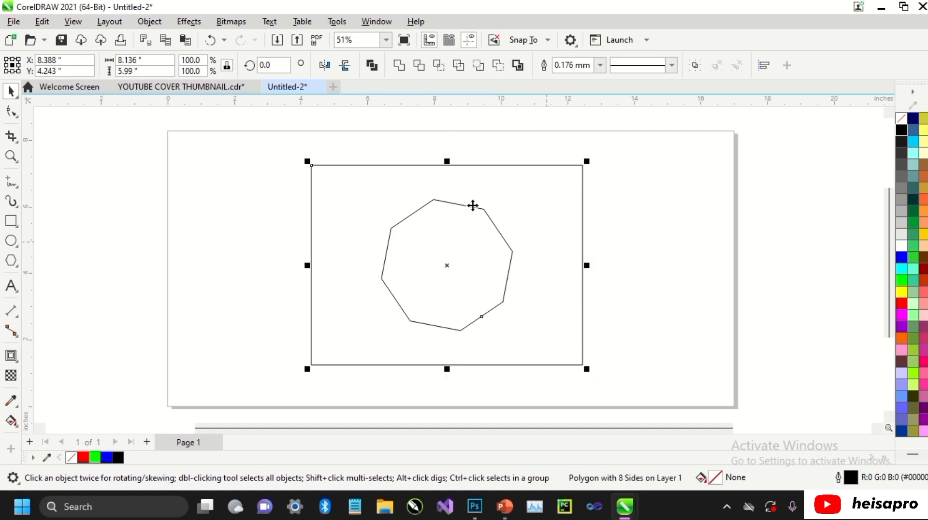
left_click(418, 65)
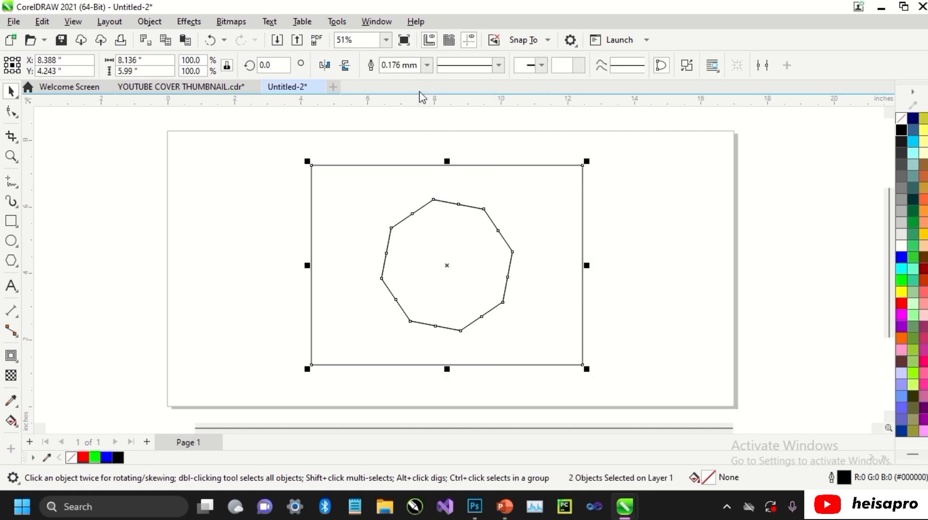
key("ctrl+z")
Try moving the octagon out to the left of the rectangle and filling the trimmed rectangle red, and undo the changes including the trim.
left_click(456, 259)
left_click_drag(456, 257, 215, 261)
left_click(534, 254)
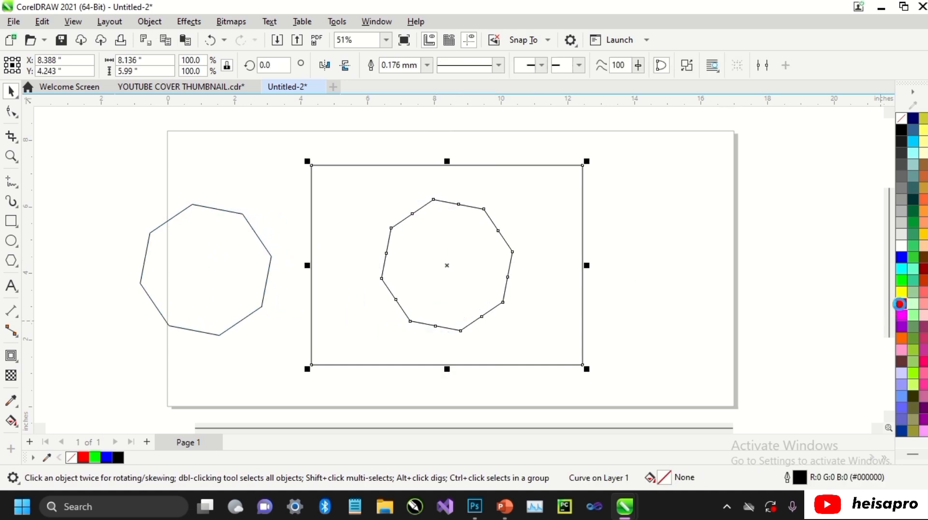
left_click(901, 303)
key("ctrl+z")
key("ctrl+z")
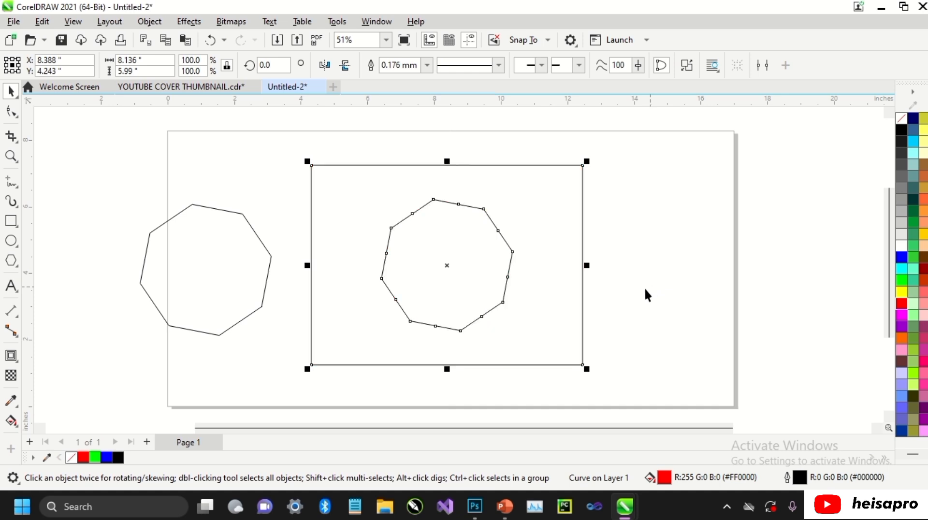
left_click(630, 234)
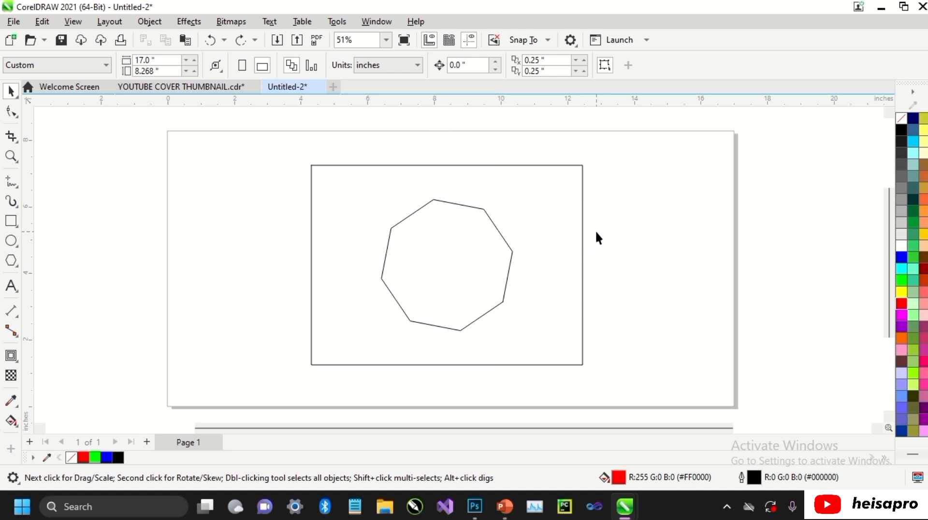
Try trimming the centred octagon with the surrounding rectangle, selecting the rectangle first.
left_click(540, 191)
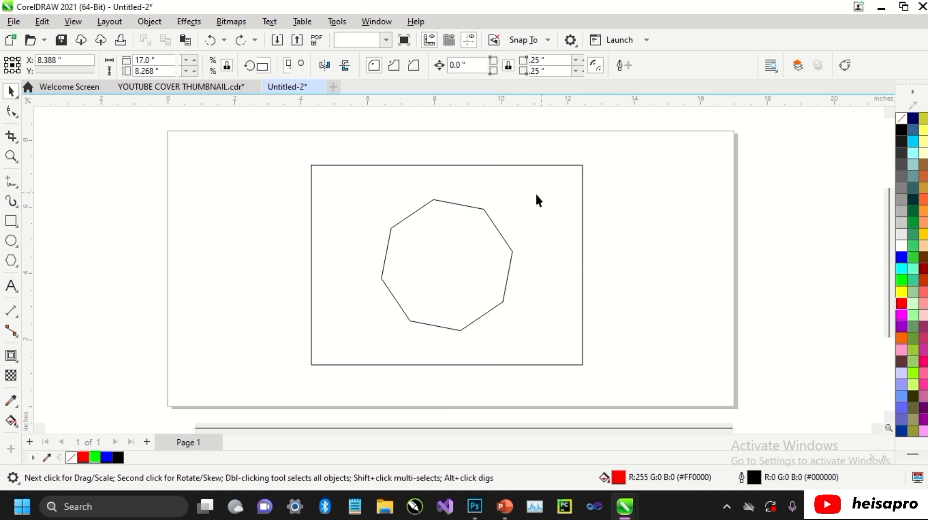
left_click(478, 230, "shift")
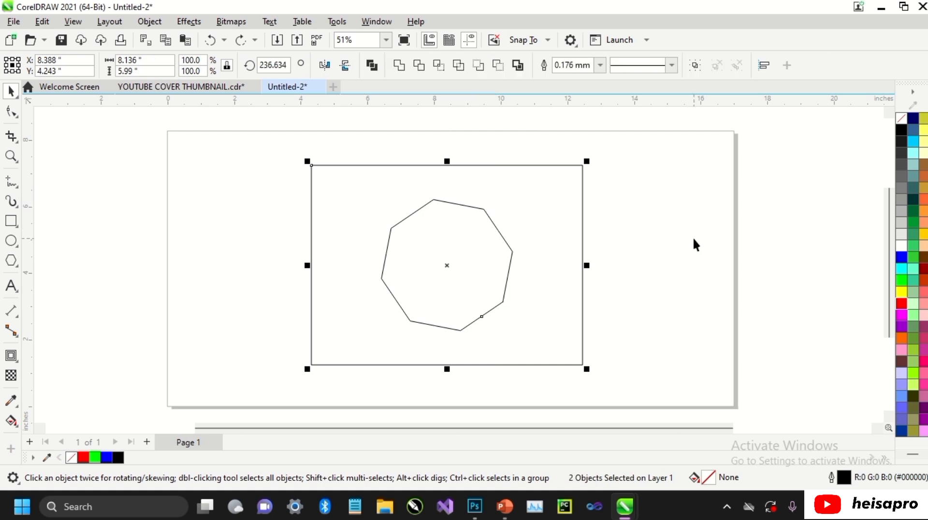
left_click(419, 66)
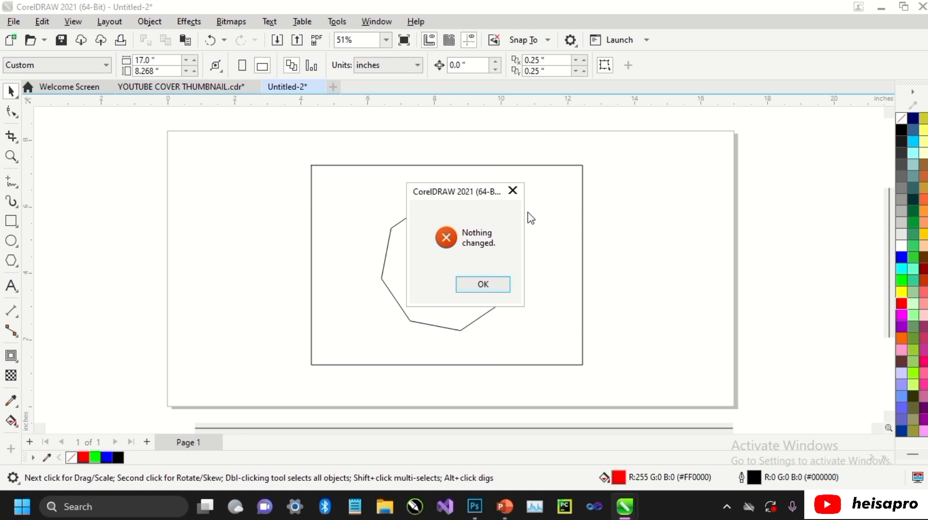
left_click(467, 287)
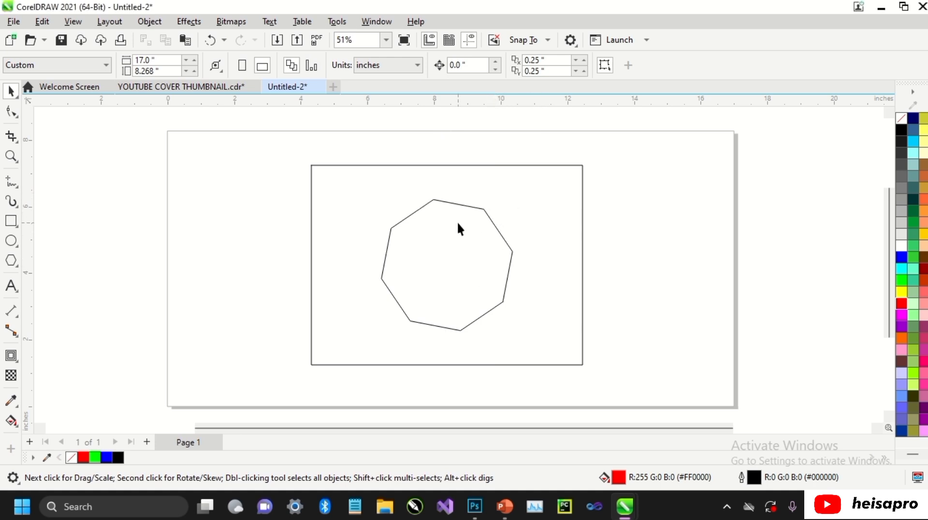
Move the octagon across the rectangle's left edge and trim it with the rectangle, selecting the rectangle first.
left_click(453, 246)
left_click_drag(431, 270, 318, 267)
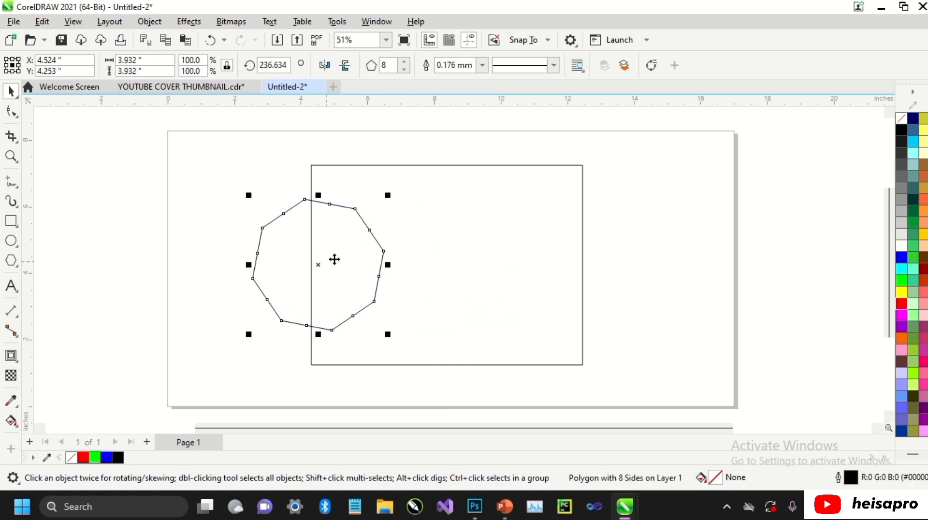
left_click(442, 237)
left_click(288, 229, "shift")
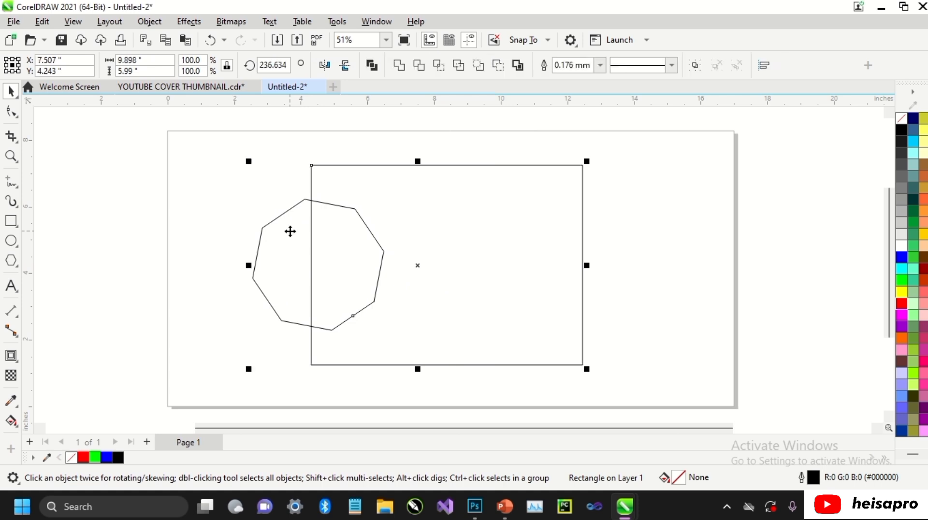
left_click(418, 66)
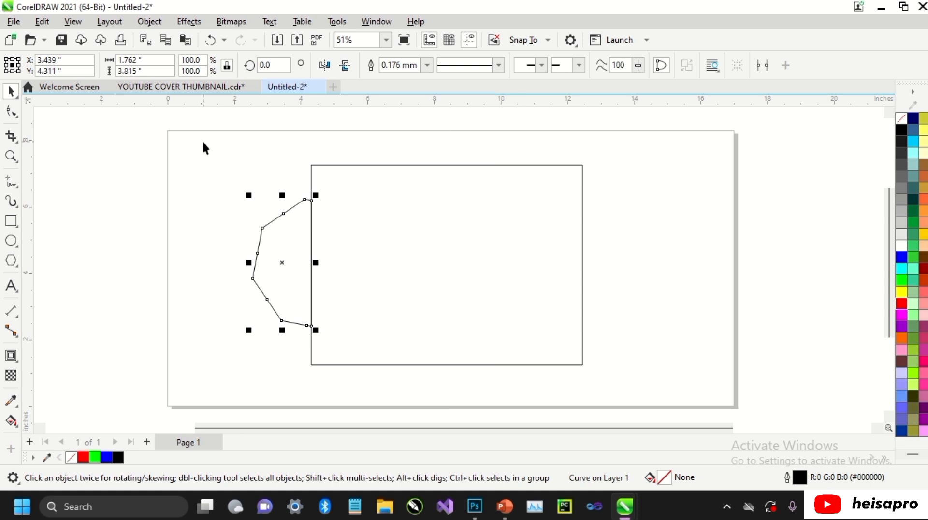
Undo the octagon's trim, and trim the rectangle with the octagon instead, selecting the octagon first.
key("ctrl+z")
left_click(278, 165)
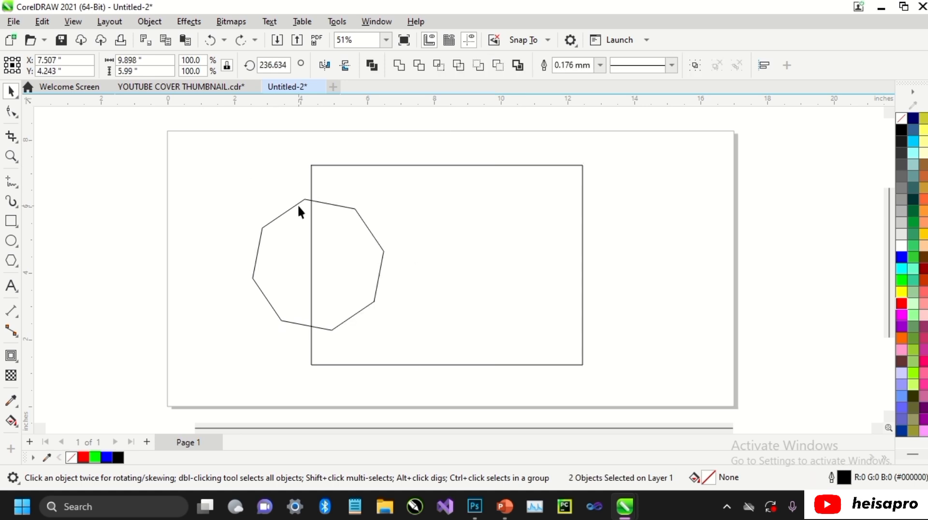
left_click(298, 205)
left_click(410, 202, "shift")
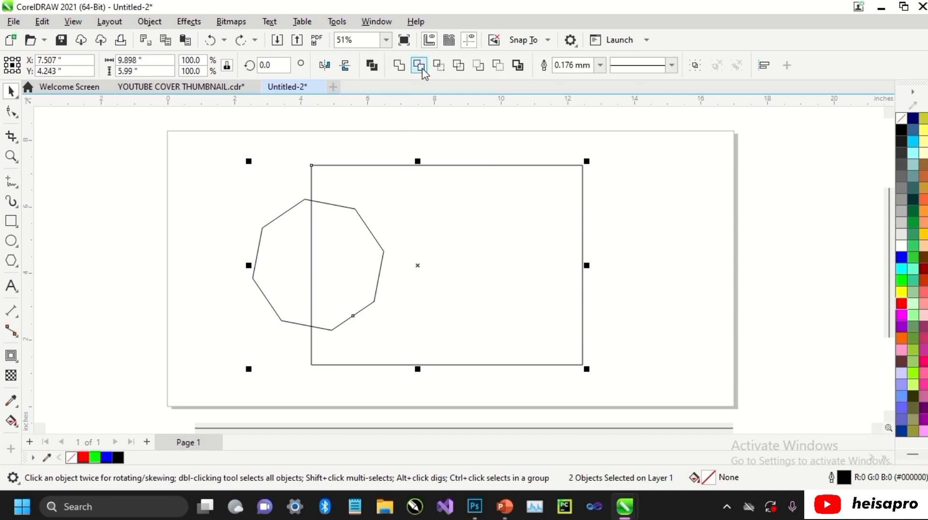
left_click(420, 67)
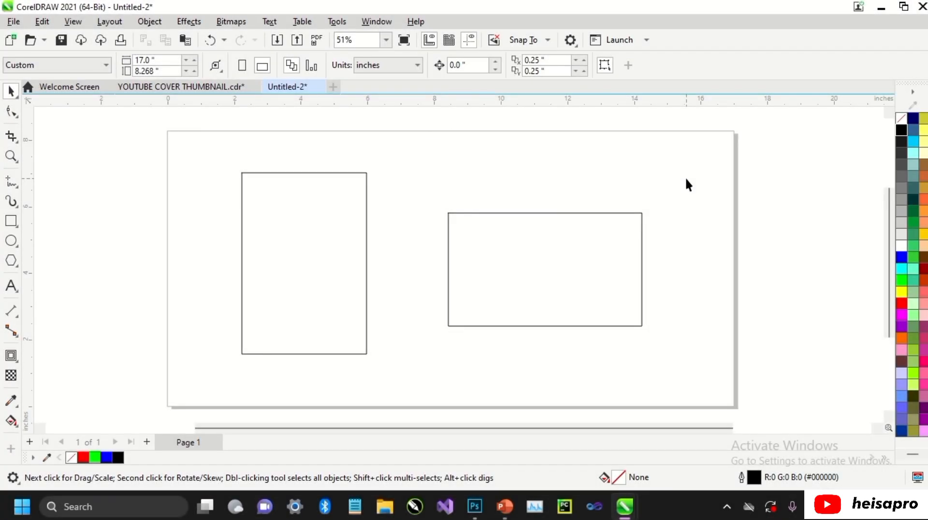
Try to intersect the tall rectangle and the wide rectangle while they are apart.
left_click(358, 218)
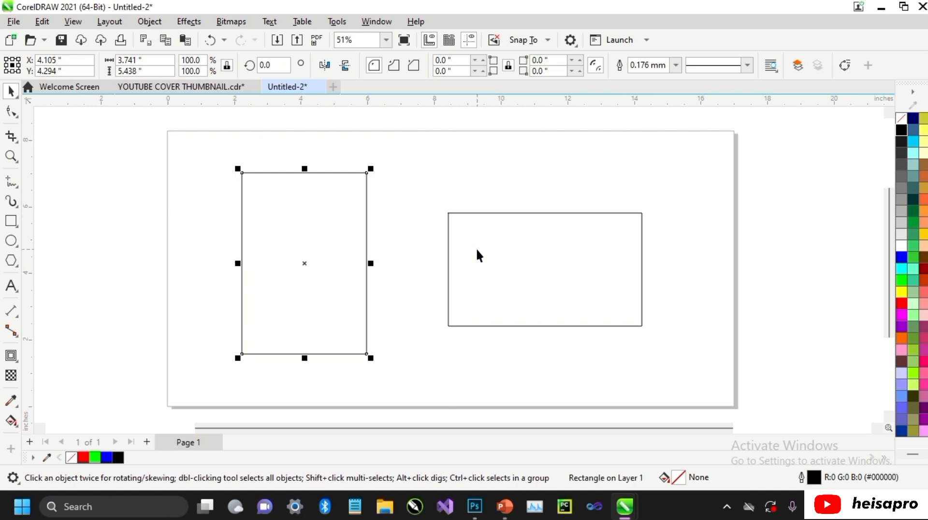
left_click(476, 254, "shift")
left_click(149, 21)
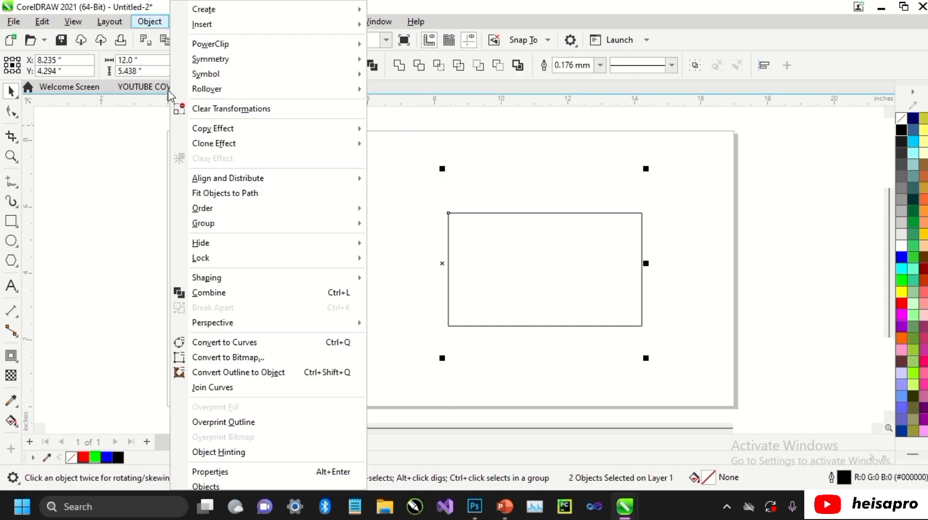
mouse_move(288, 283)
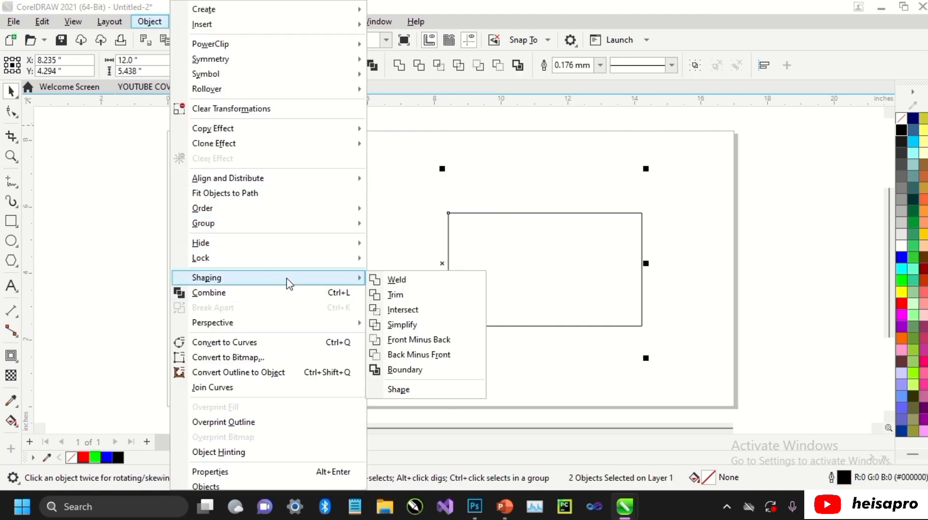
left_click(404, 305)
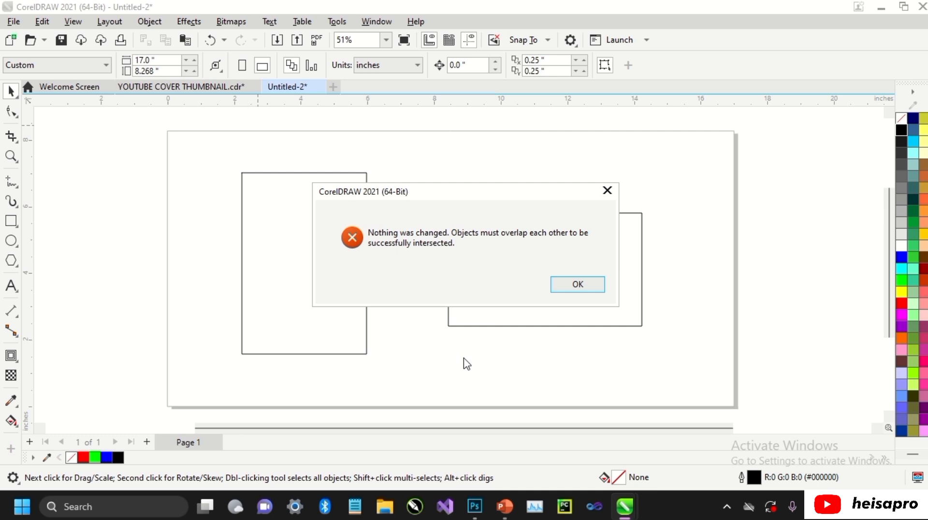
left_click(563, 287)
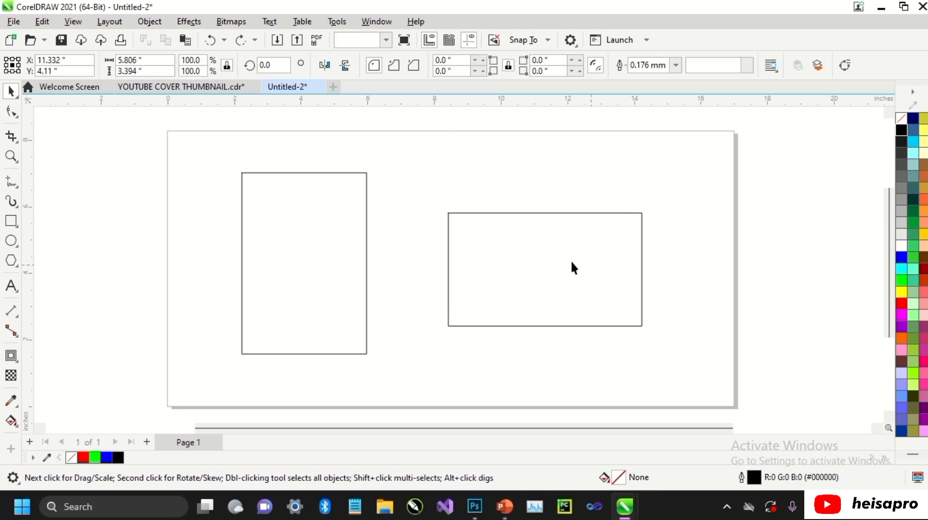
Move the wide rectangle so it overlaps the right part of the tall rectangle, and intersect the two.
left_click_drag(538, 261, 420, 259)
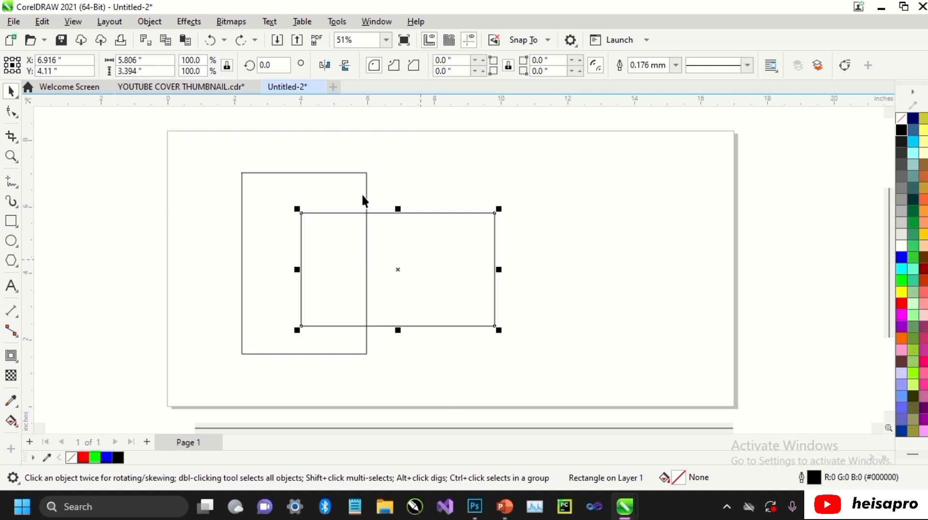
left_click(367, 173, "shift")
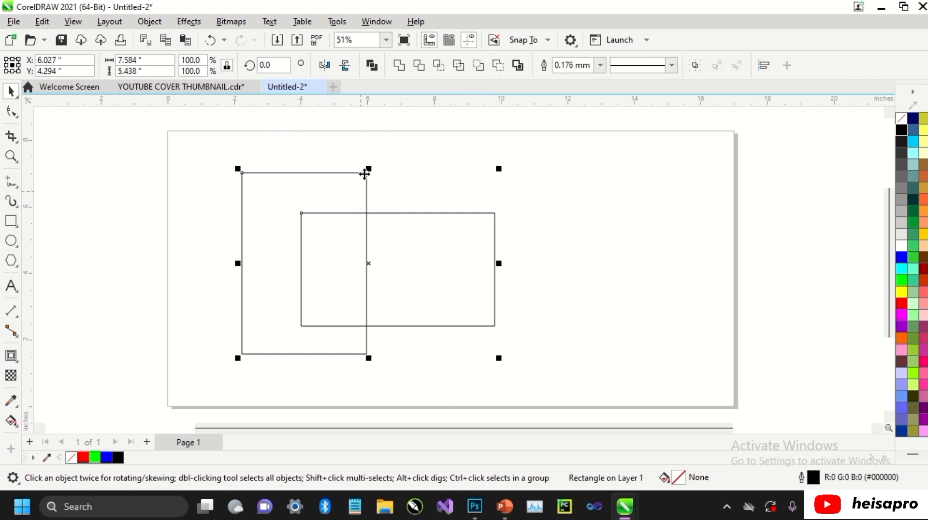
left_click(437, 67)
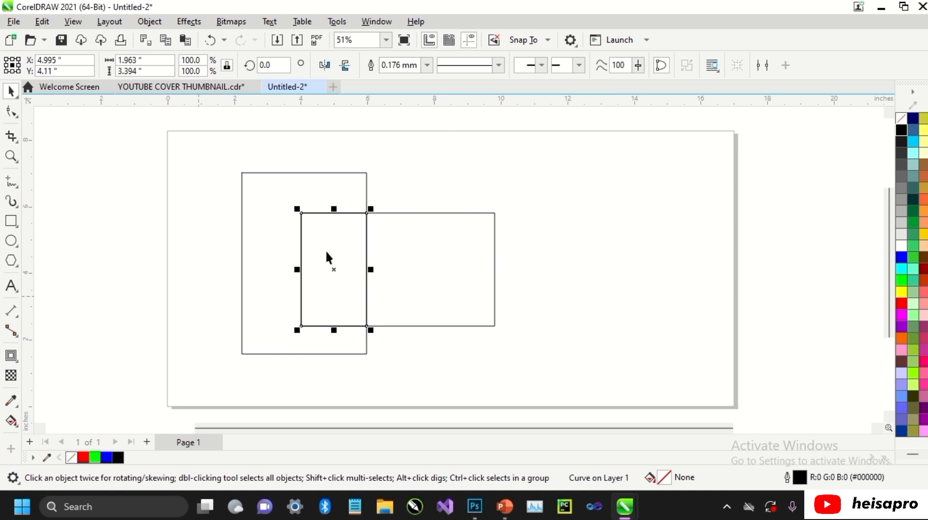
Move the intersection piece out to the right of both rectangles and delete it.
left_click_drag(331, 267, 591, 235)
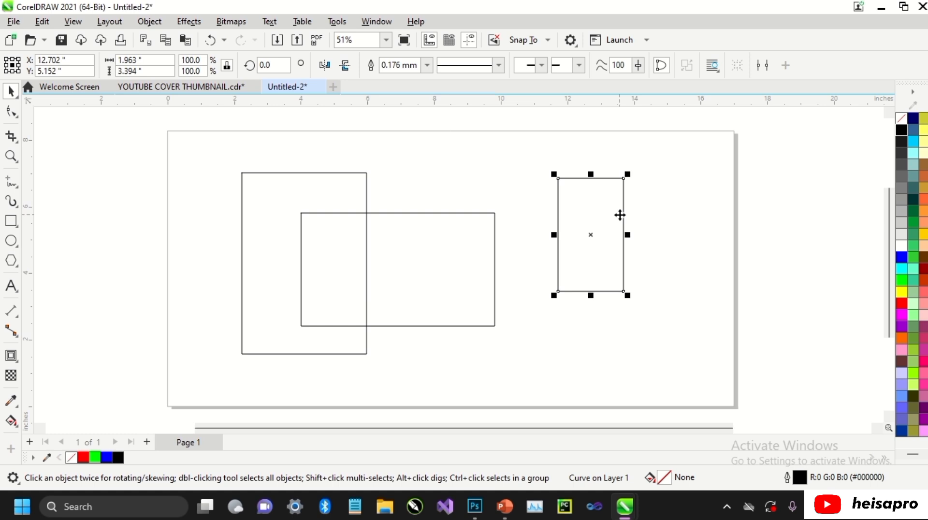
key("Delete")
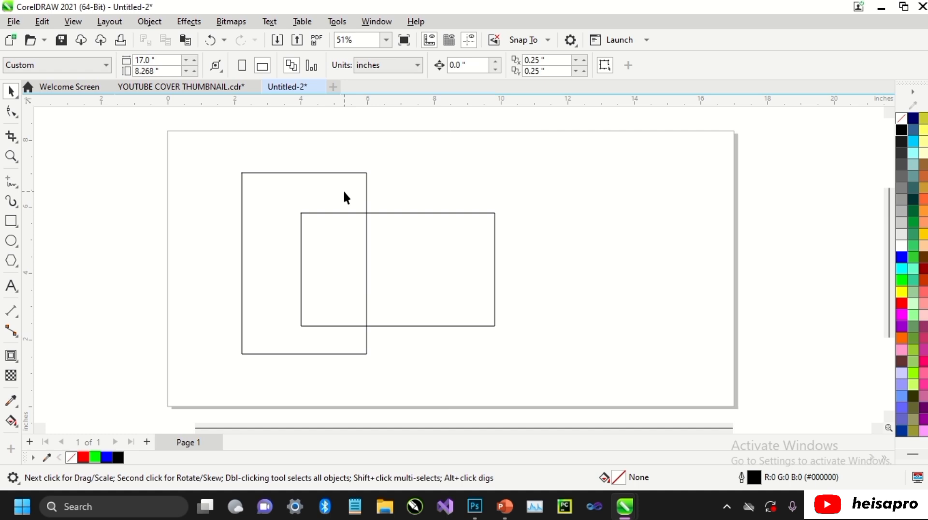
Fill the tall rectangle with red and the wide rectangle with green.
left_click(344, 192)
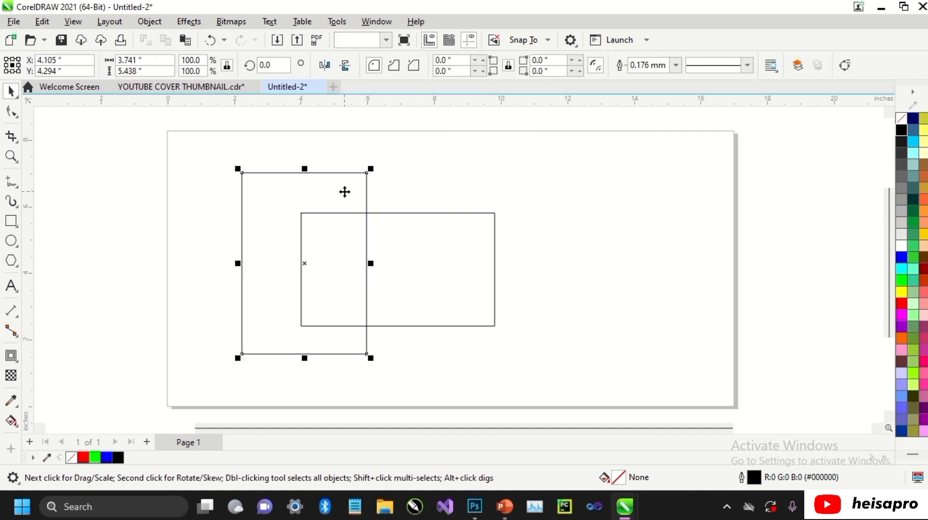
left_click(902, 304)
left_click(497, 270)
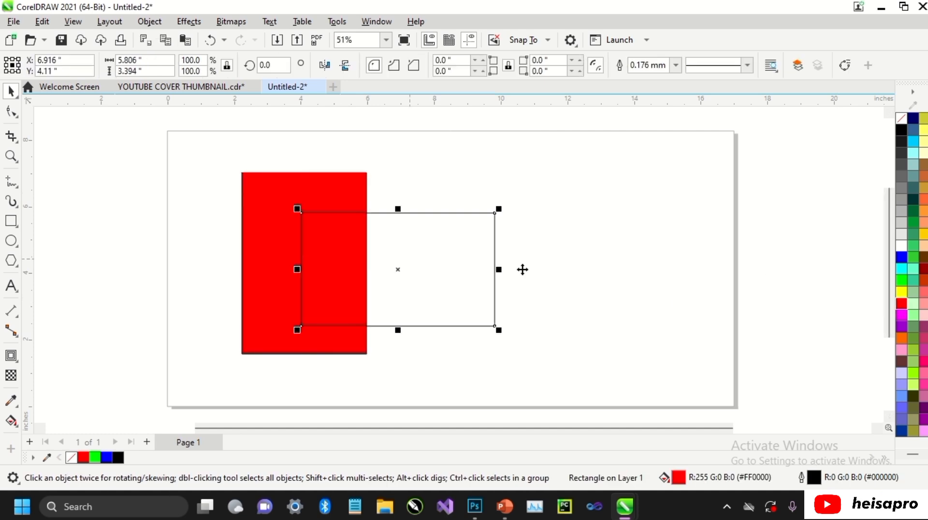
left_click(902, 281)
key("Escape")
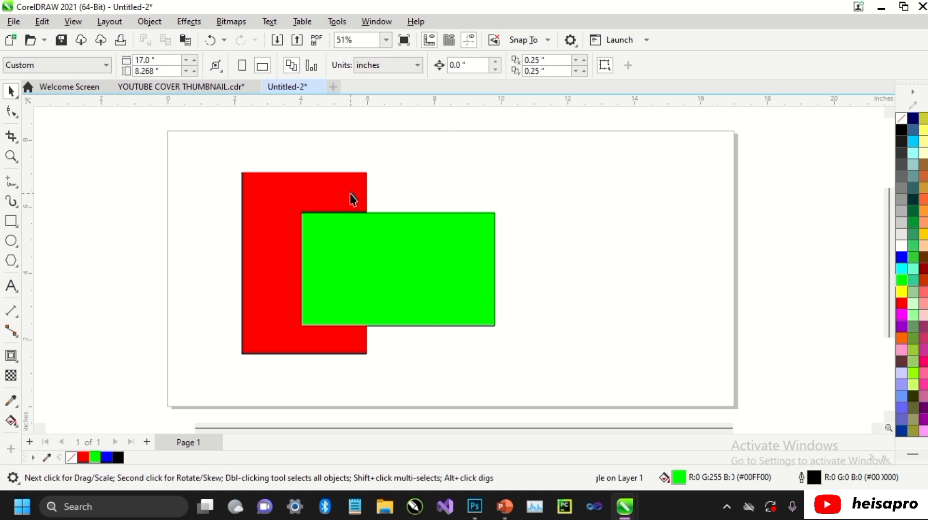
Intersect the red and green rectangles with everything selected at once, and pull the green overlap piece out to the right and delete it.
key("ctrl+a")
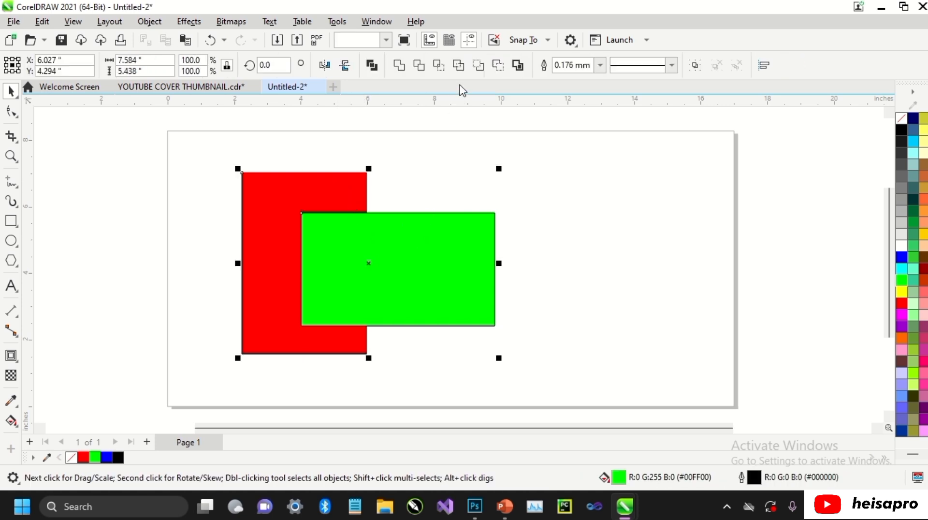
left_click(438, 64)
left_click(350, 256)
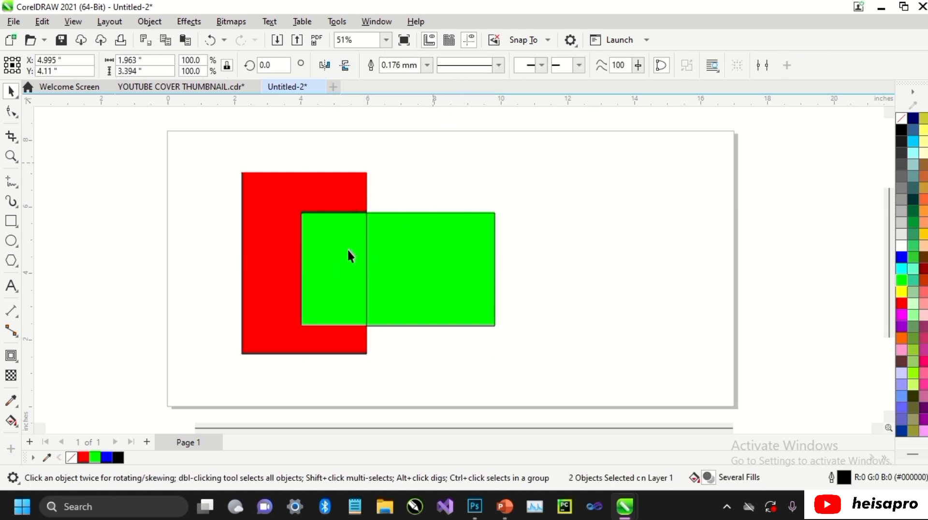
left_click_drag(351, 256, 611, 249)
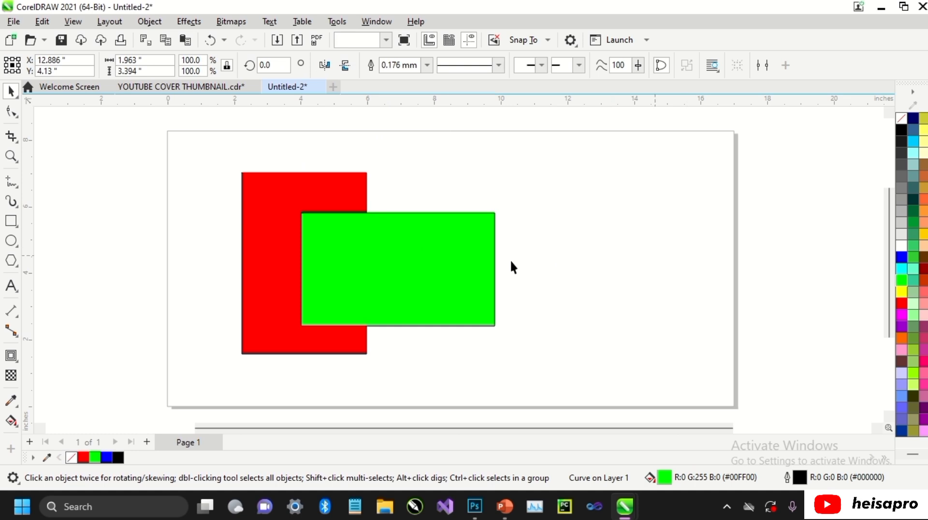
Intersect the two rectangles again, selecting the green one before the red one, and move the overlap piece out to the right.
left_click(439, 240)
left_click(338, 193, "shift")
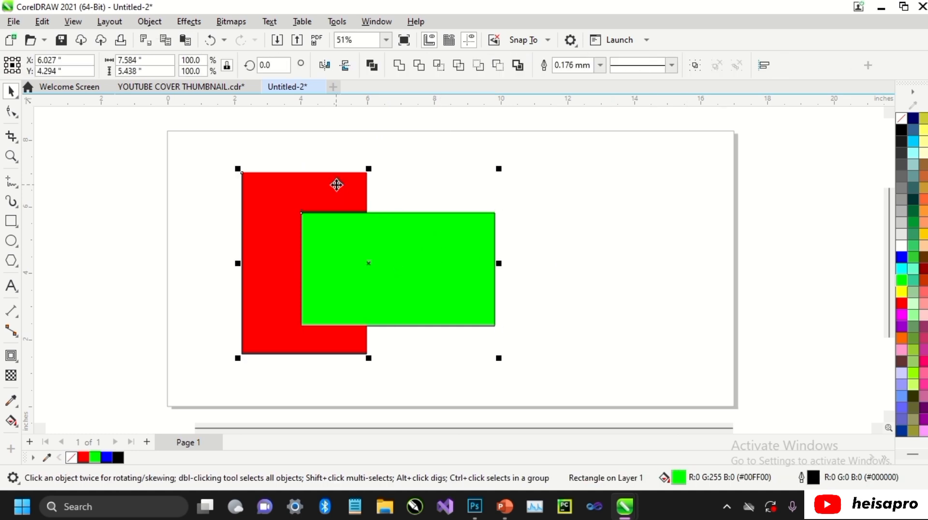
left_click(439, 64)
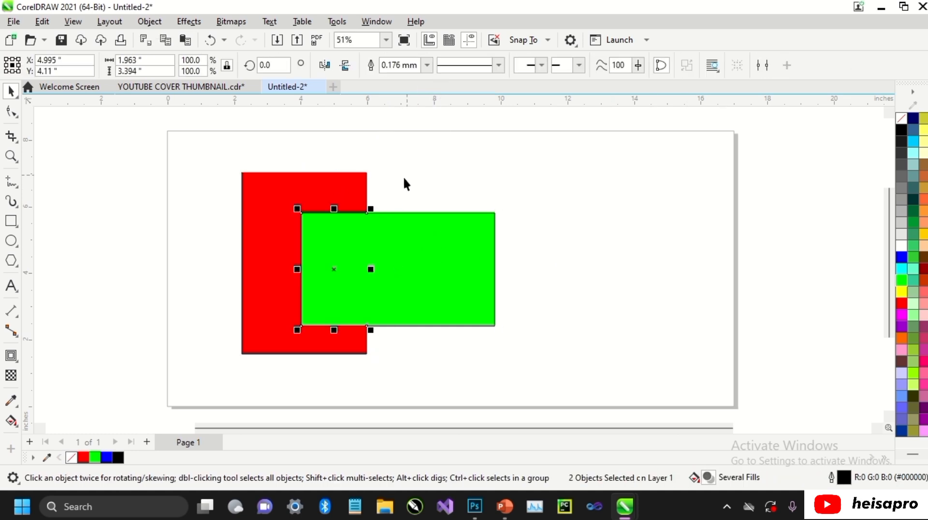
left_click_drag(335, 269, 585, 270)
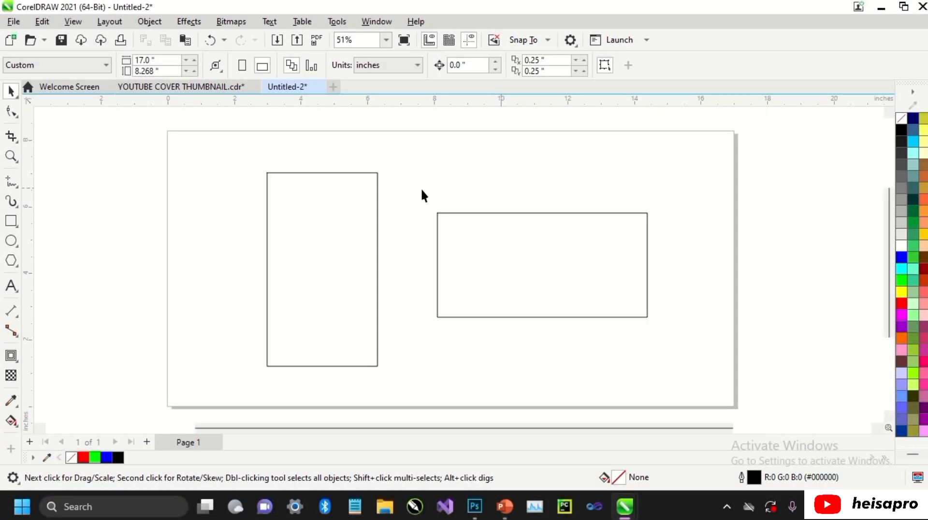
Try to simplify the unfilled tall and wide rectangles while they are apart.
left_click(377, 193)
left_click(438, 233, "shift")
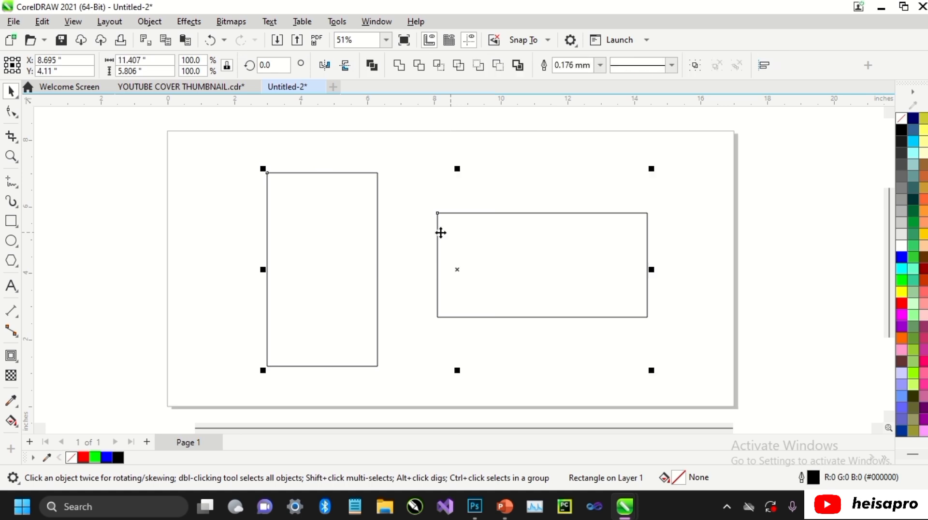
left_click(149, 21)
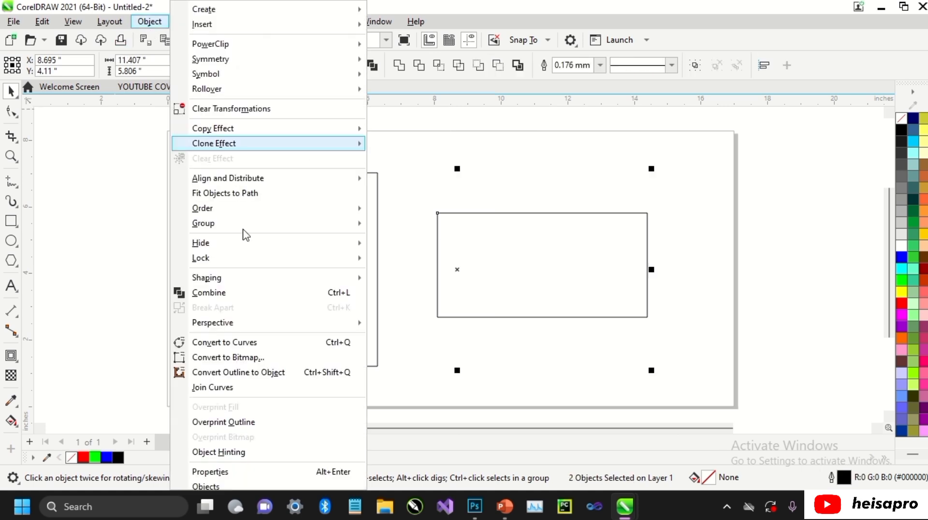
mouse_move(321, 276)
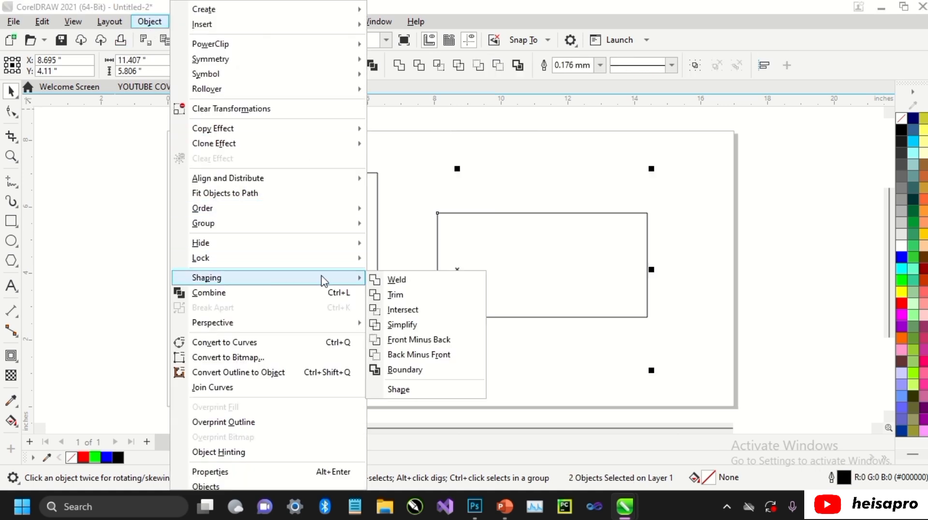
left_click(402, 325)
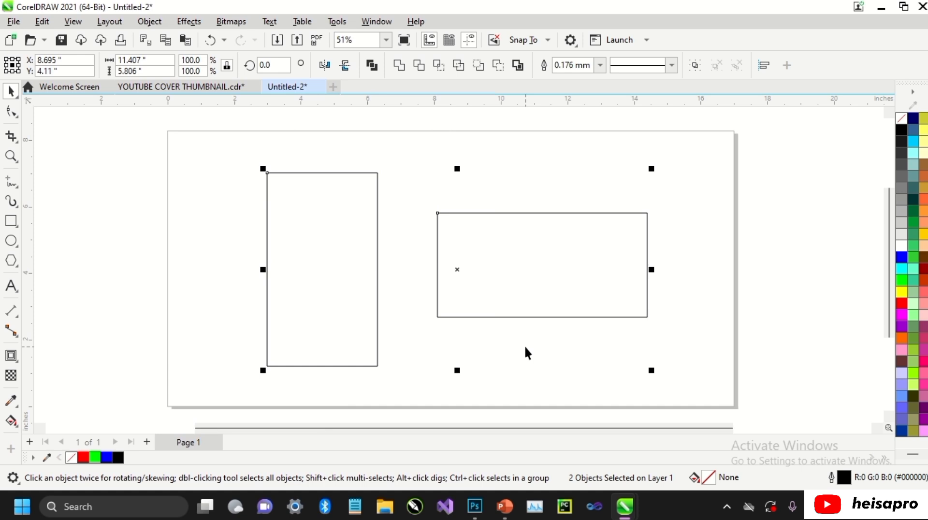
Move the wide rectangle so it overlaps the right part of the tall rectangle, and simplify the two.
left_click(546, 235)
left_click(573, 239)
left_click_drag(570, 242, 461, 245)
left_click(361, 189, "shift")
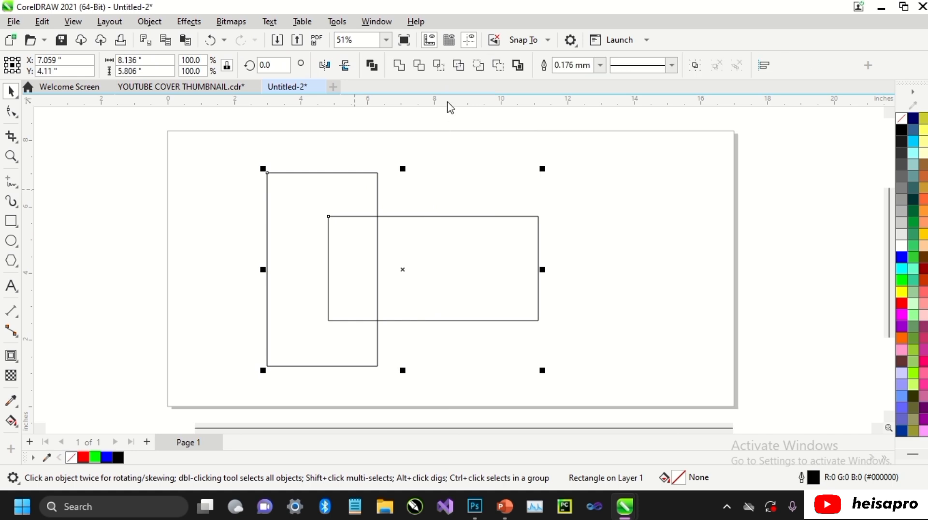
left_click(458, 66)
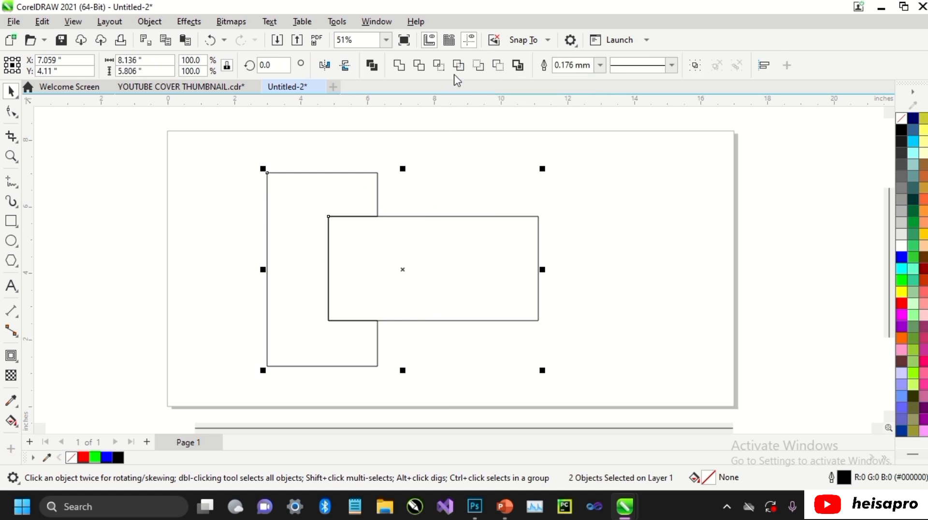
Undo the simplify and apply Simplify again, selecting the wide rectangle before the tall one.
left_click(467, 170)
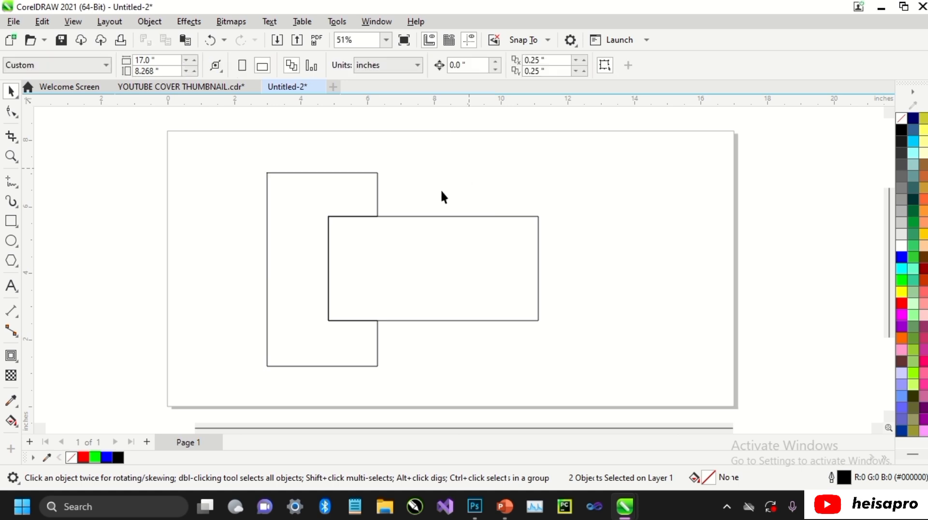
left_click(459, 242)
left_click(362, 172, "shift")
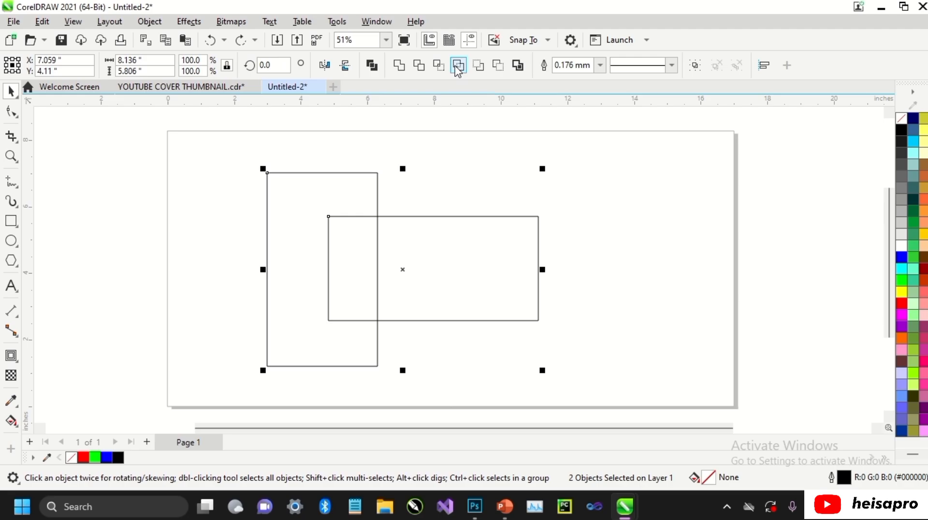
left_click(456, 67)
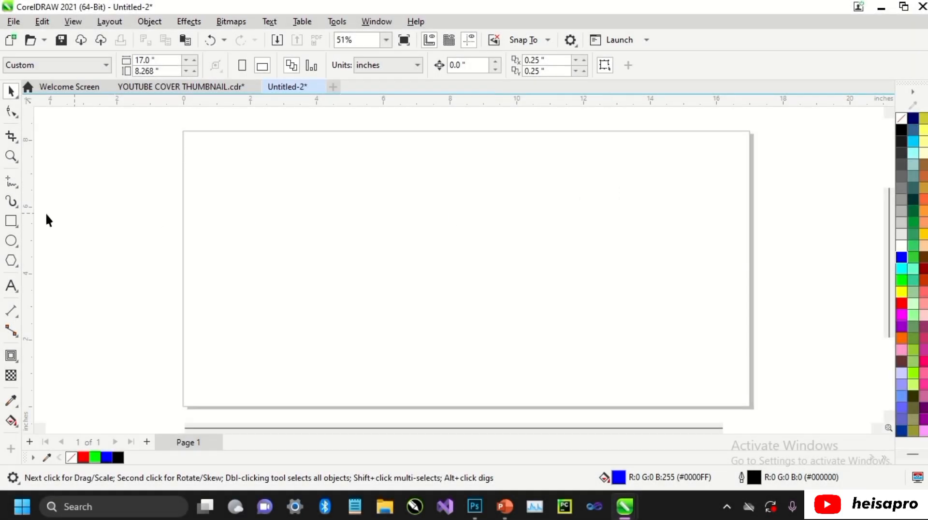
Draw a blue rectangle about 1.31 by 1.41 inches near the page's upper-left corner, and add an overlapping red copy offset down and right.
left_click(11, 221)
mouse_move(217, 167)
left_mouse_down()
mouse_move(261, 213)
mouse_move(254, 211)
left_mouse_up()
key("space")
left_click(901, 258)
right_click(253, 212)
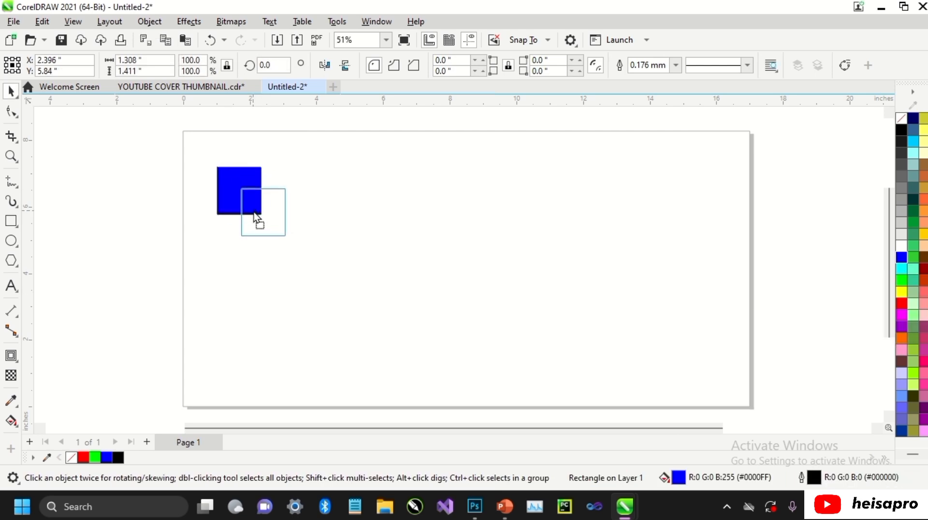
left_click(901, 305)
Copy the blue and red pair straight below, and repeat both pairs across the page in four evenly spaced columns.
left_click_drag(194, 172, 305, 253)
left_click_drag(255, 201, 254, 307)
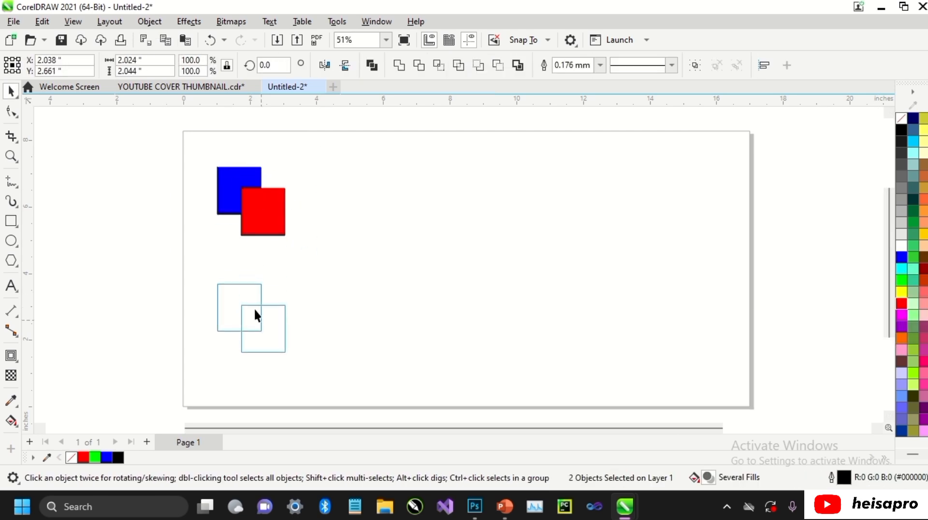
right_click(254, 308)
left_click_drag(184, 139, 301, 369)
left_click_drag(251, 290, 392, 290)
right_click(391, 291)
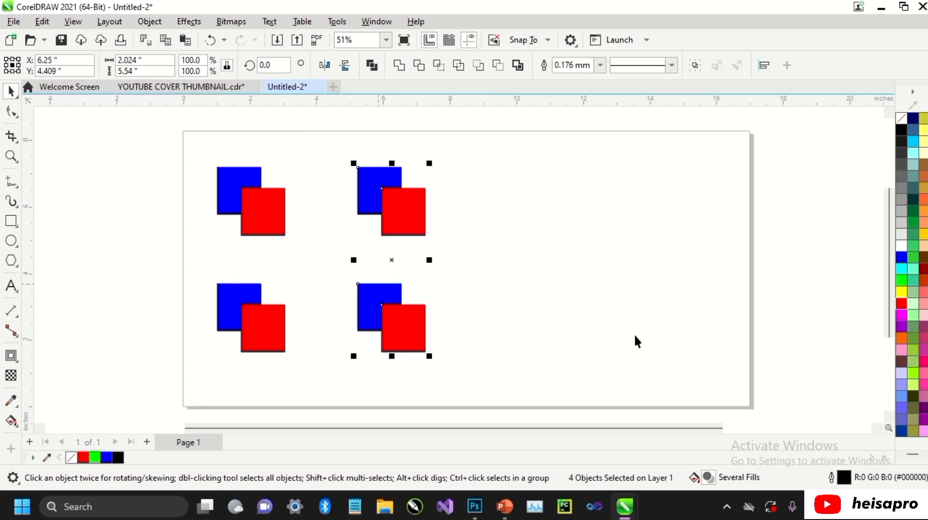
key("ctrl+r")
key("ctrl+r")
Weld the first column's upper pair with the blue rectangle selected first, and its lower pair with the red rectangle selected first.
left_click(219, 174)
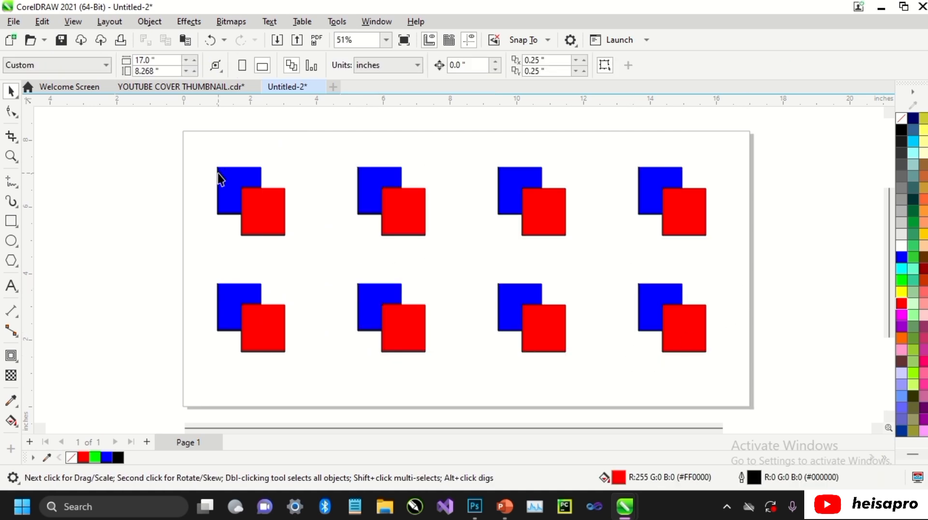
left_click(279, 225, "shift")
left_click(399, 65)
left_click(264, 308)
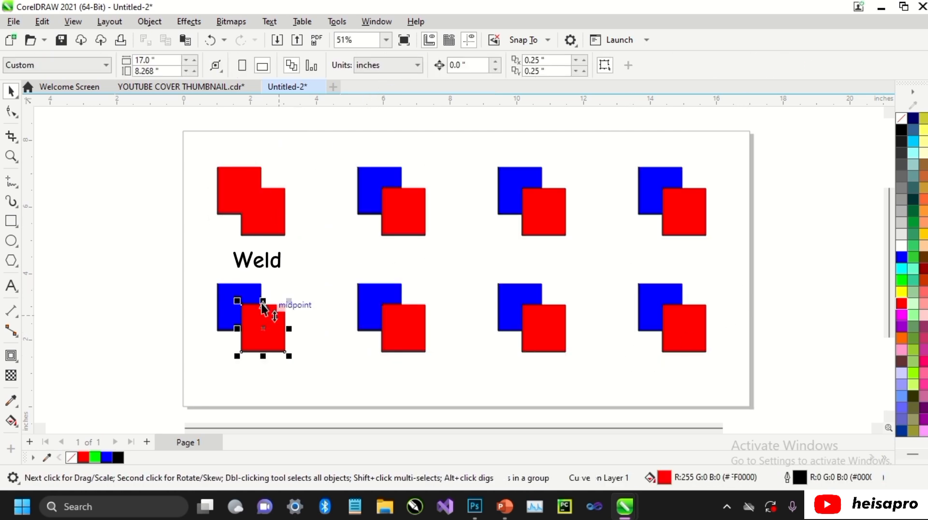
left_click(227, 293, "shift")
left_click(404, 65)
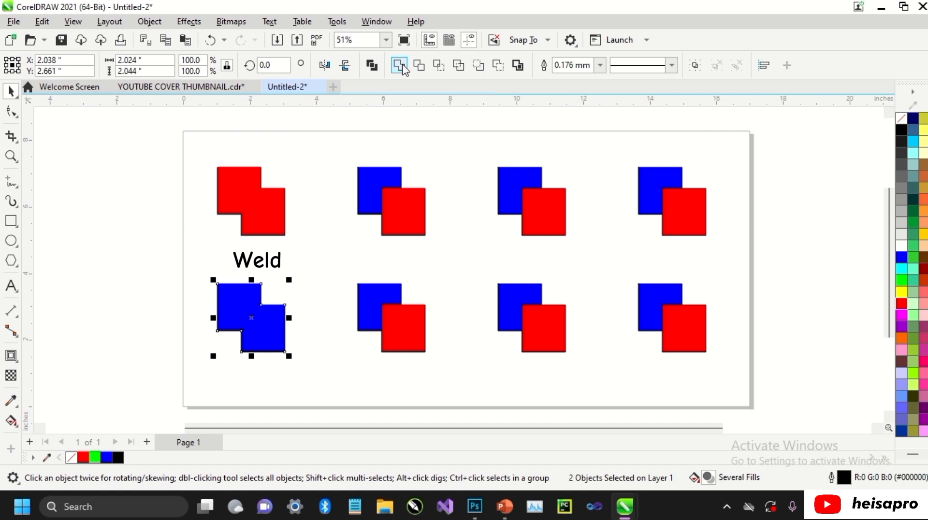
left_click(345, 148)
Trim the red rectangle with the blue one in the second column's upper pair, and move the blue rectangle up and left.
left_click(375, 185)
left_click(416, 223, "shift")
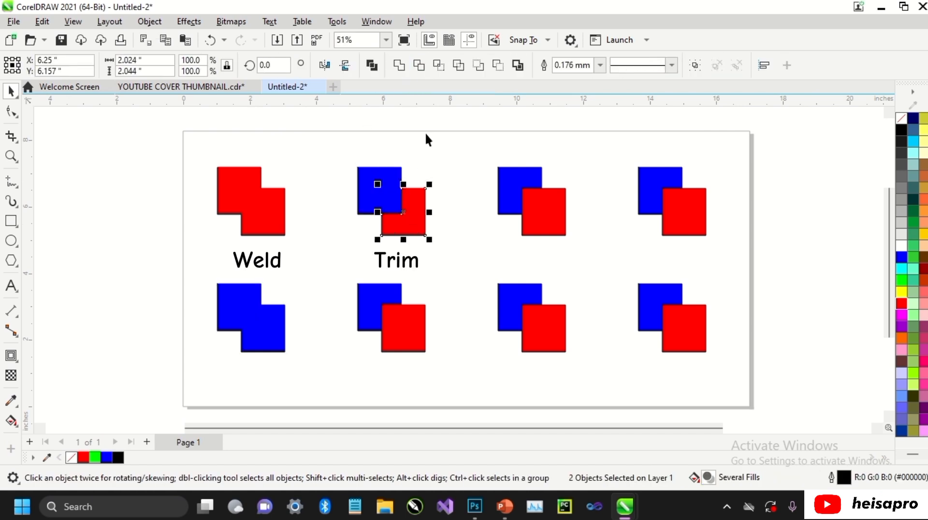
left_click_drag(385, 186, 377, 176)
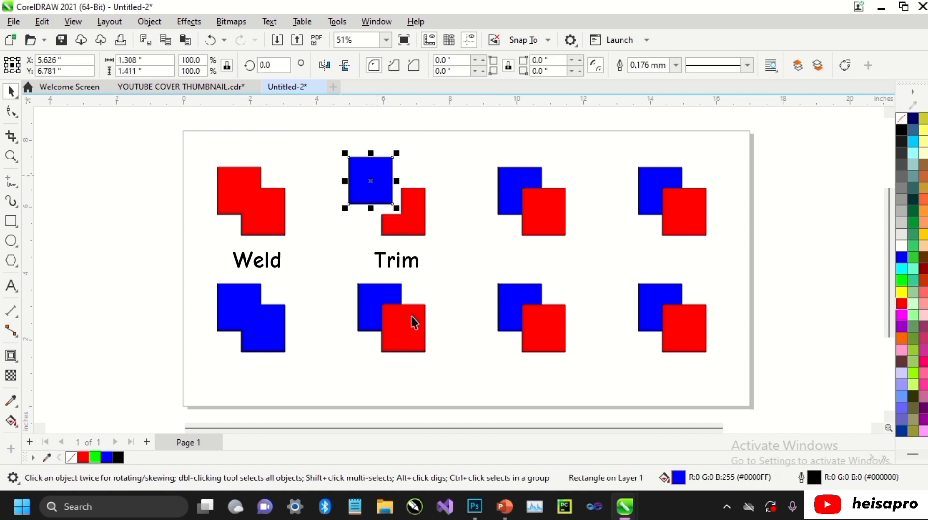
Trim the blue rectangle with the red one in the second column's lower pair, and move the red rectangle down and right.
left_click(411, 317)
left_click(385, 291, "shift")
left_click(419, 65)
left_click(411, 316)
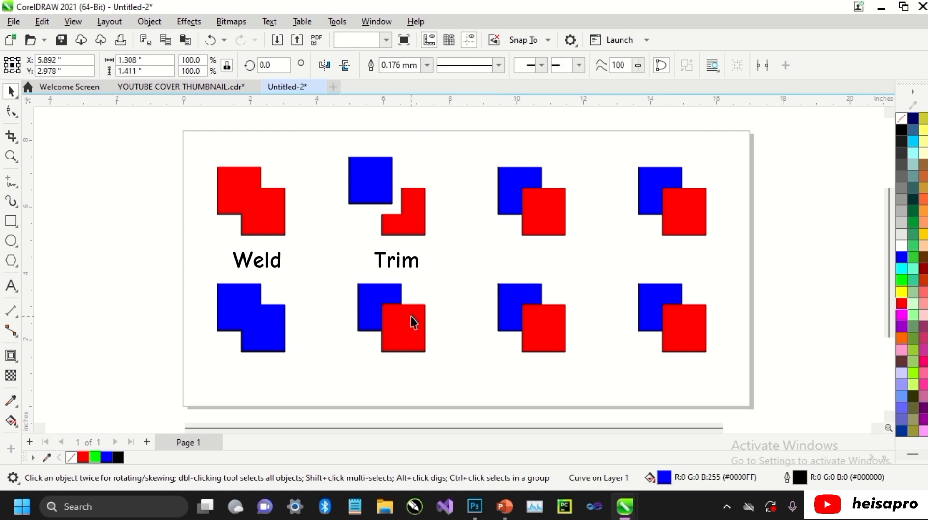
left_click_drag(413, 321, 427, 334)
Intersect the third column's upper pair, selecting blue first, and move the red overlap piece out above the pair.
left_click(496, 182)
left_click(546, 220)
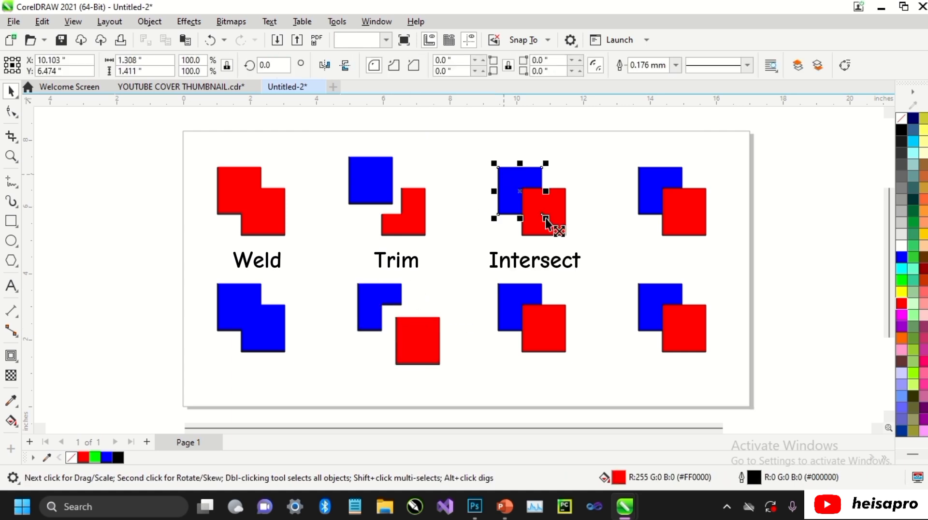
left_click(547, 220, "shift")
left_click(441, 65)
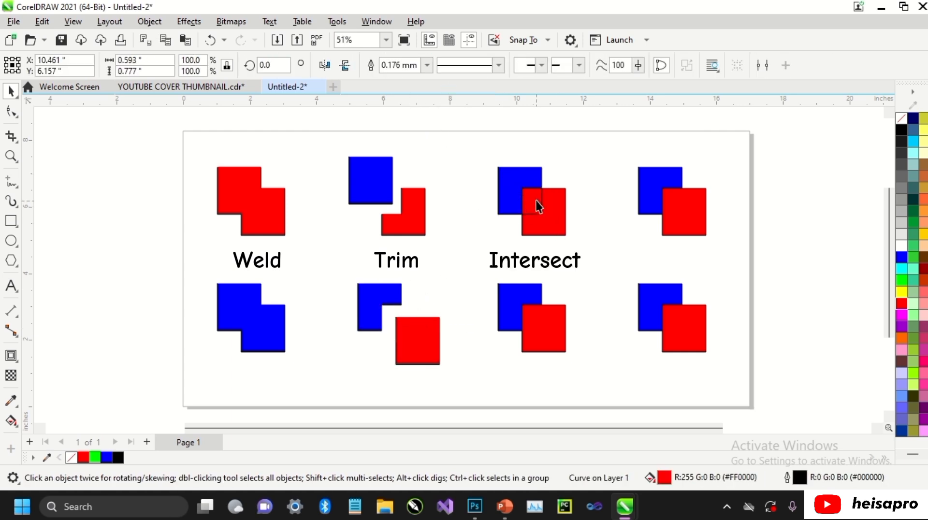
left_click_drag(539, 207, 567, 169)
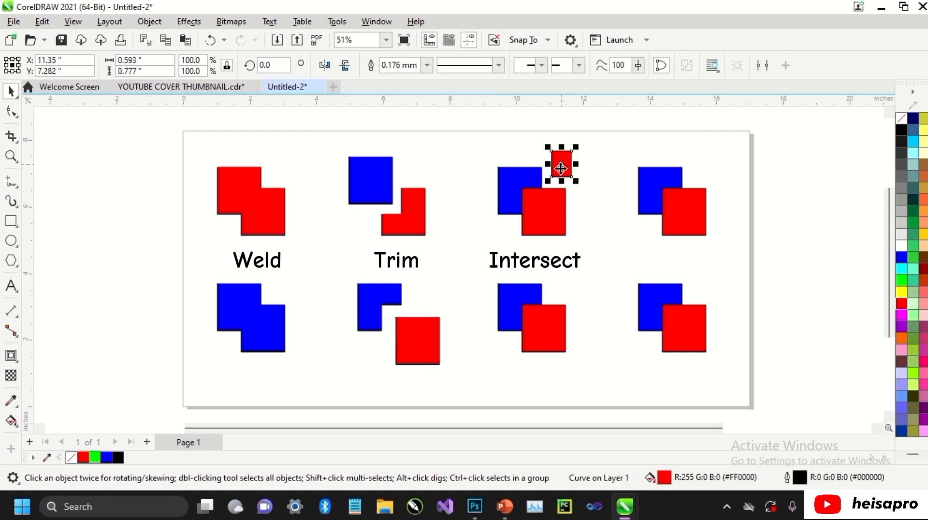
Intersect the third column's lower pair, selecting red first, and move the blue overlap piece out below the pair.
left_click(545, 328)
left_click(510, 296, "shift")
left_click(441, 64)
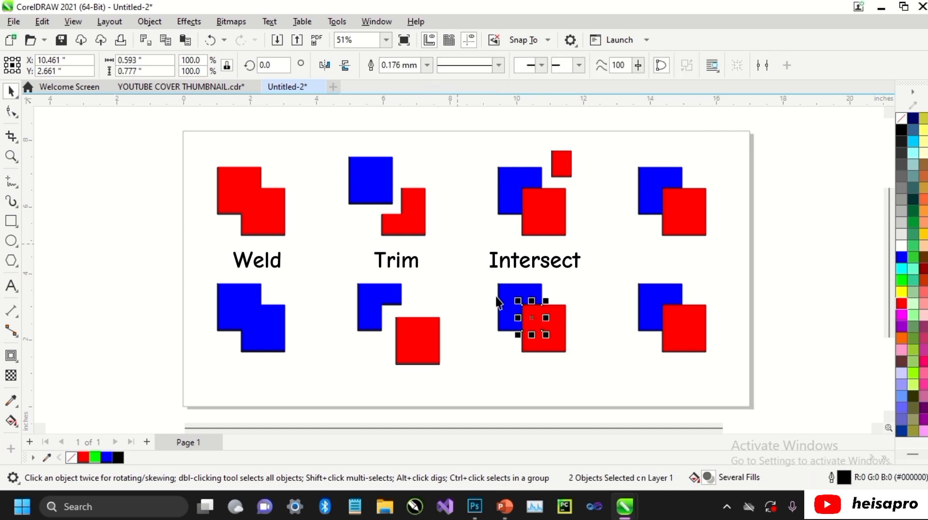
left_click_drag(532, 320, 500, 367)
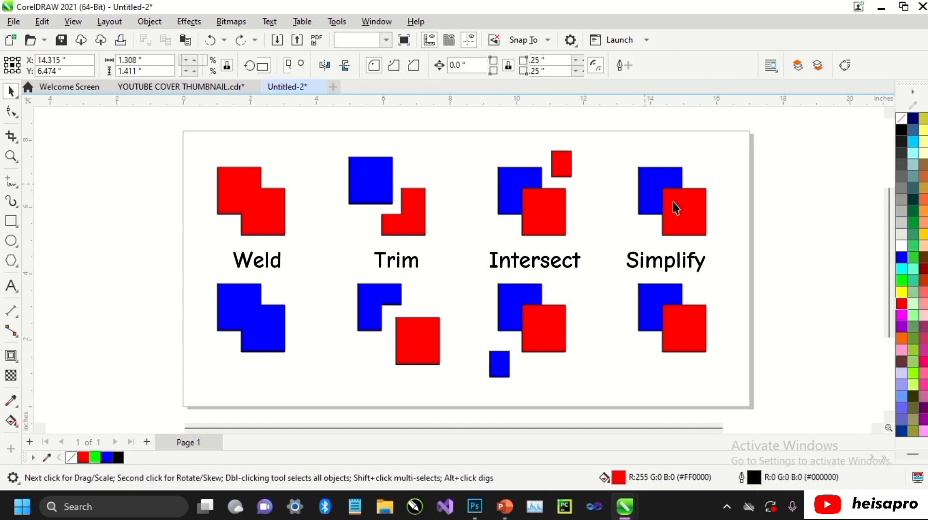
Simplify the fourth column's upper pair, selecting blue first, and move the cut blue shape up and left.
left_click(650, 182)
left_click(689, 212, "shift")
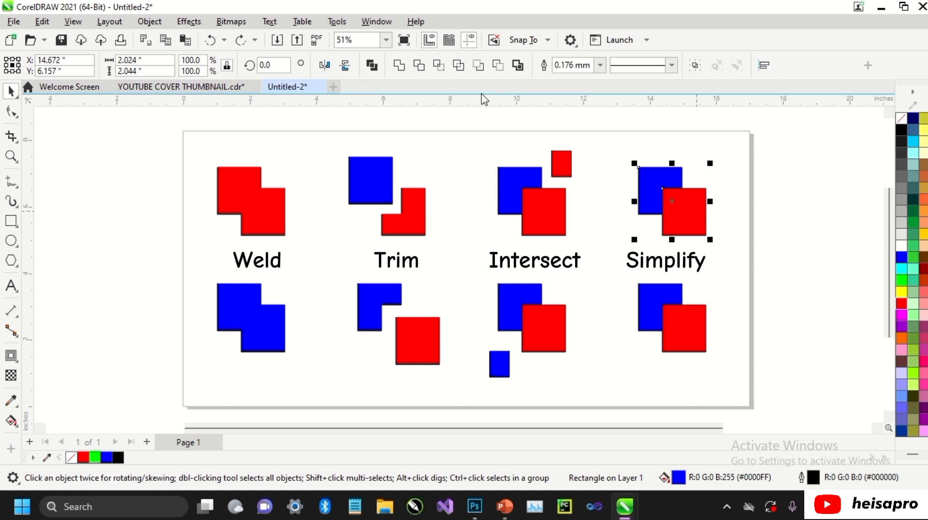
left_click(459, 65)
left_click(590, 139)
left_click_drag(659, 187, 649, 169)
Simplify the fourth column's lower pair, selecting red first, and move the cut blue shape up and left.
left_click(688, 317)
left_click(659, 296, "shift")
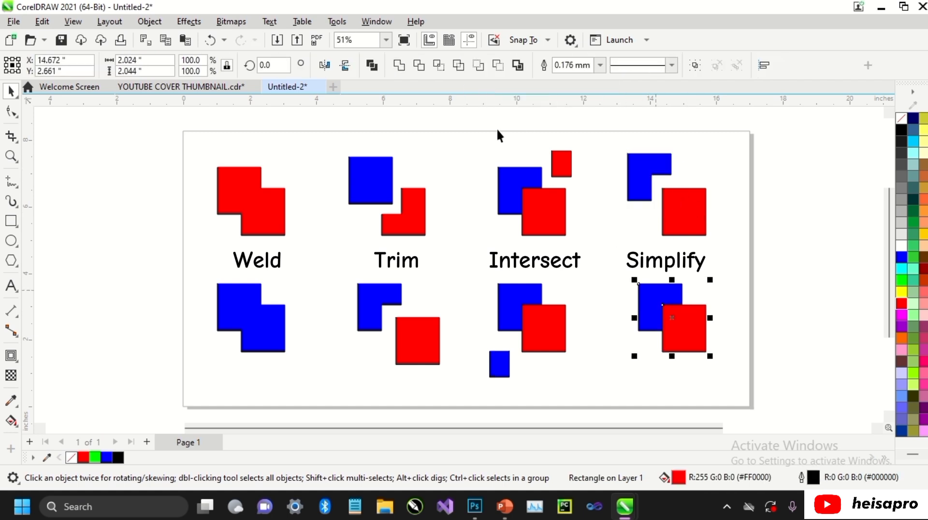
left_click(457, 65)
left_click_drag(659, 292, 652, 280)
left_click(739, 274)
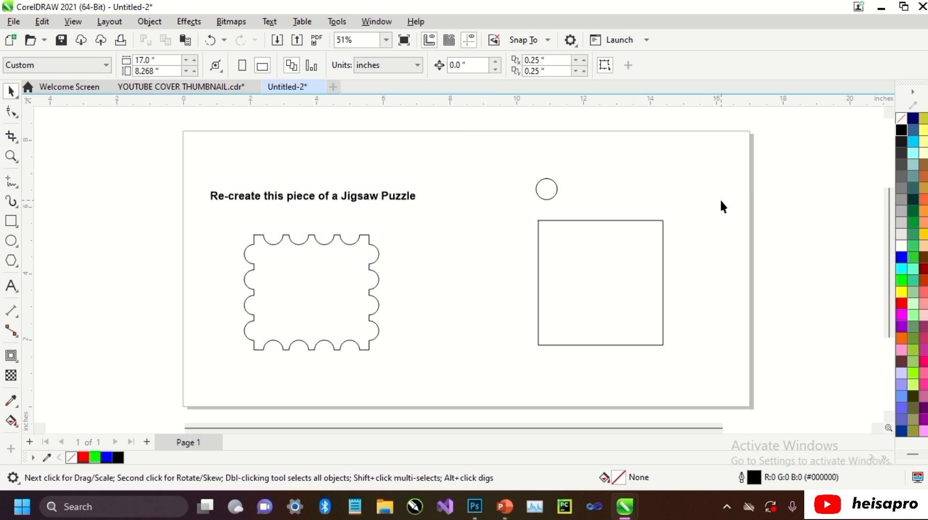
Undo the last change, copy the small circle beside itself, and repeat the duplication to make a row of four circles.
key("ctrl+z")
left_click_drag(555, 190, 574, 189)
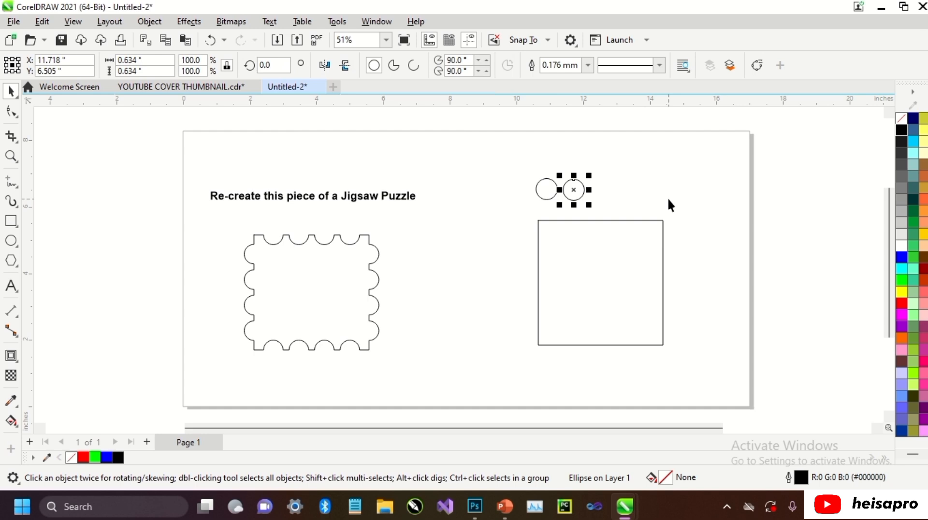
key("ctrl+r")
key("ctrl+r")
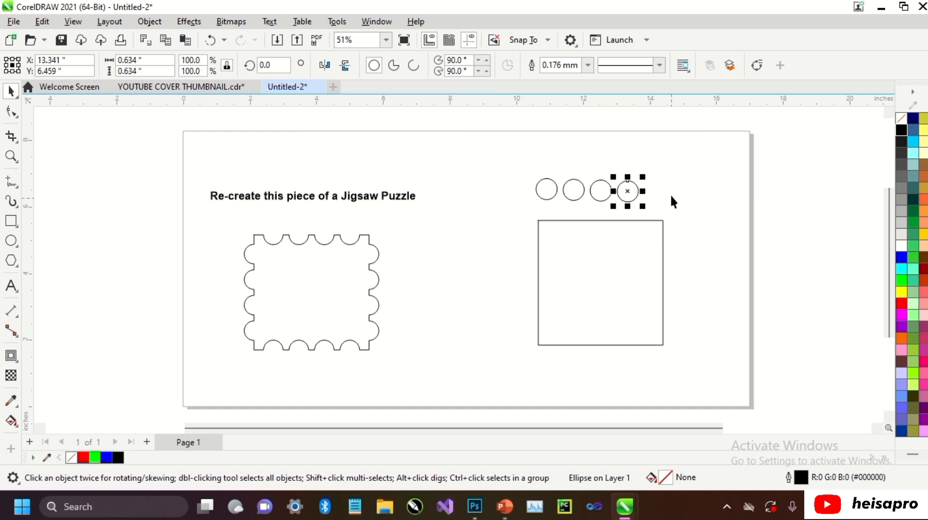
Align the four circles along their horizontal centre line and weld them into one object.
left_click(669, 161)
left_click_drag(559, 210, 522, 211)
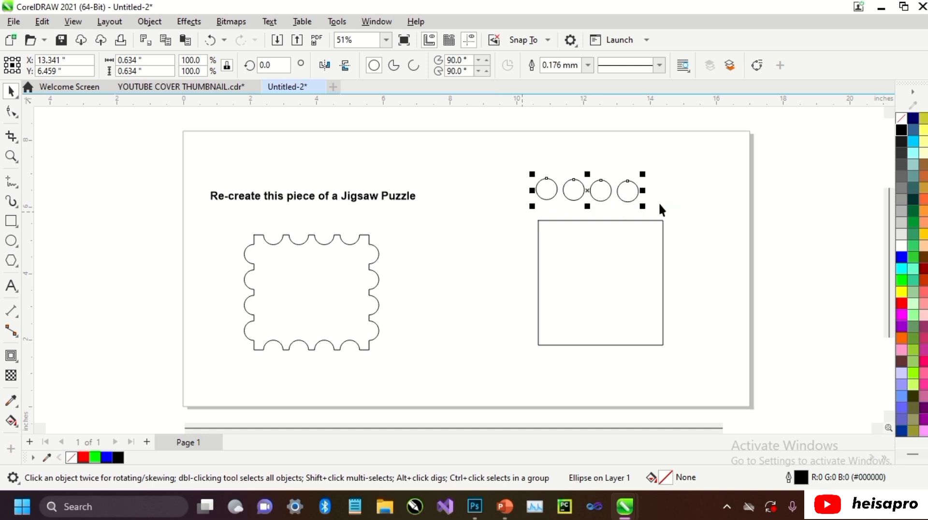
key("c")
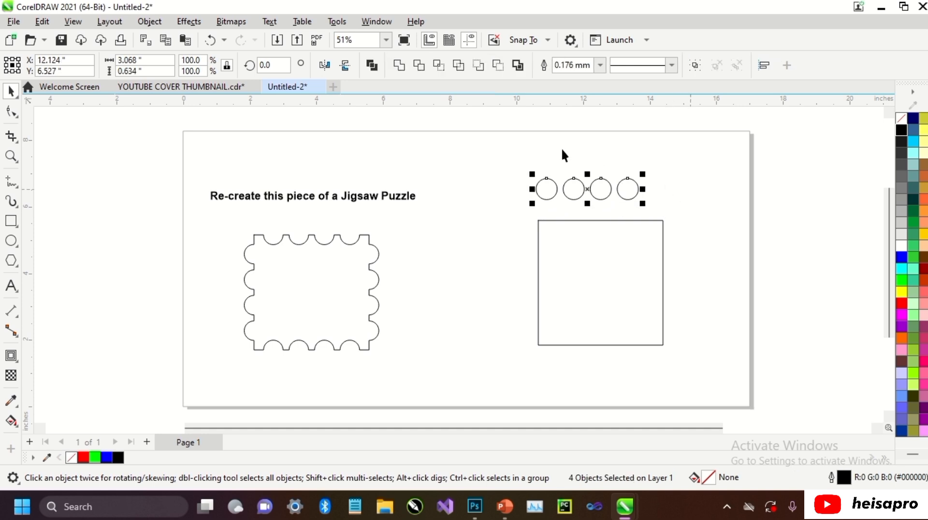
left_click(399, 65)
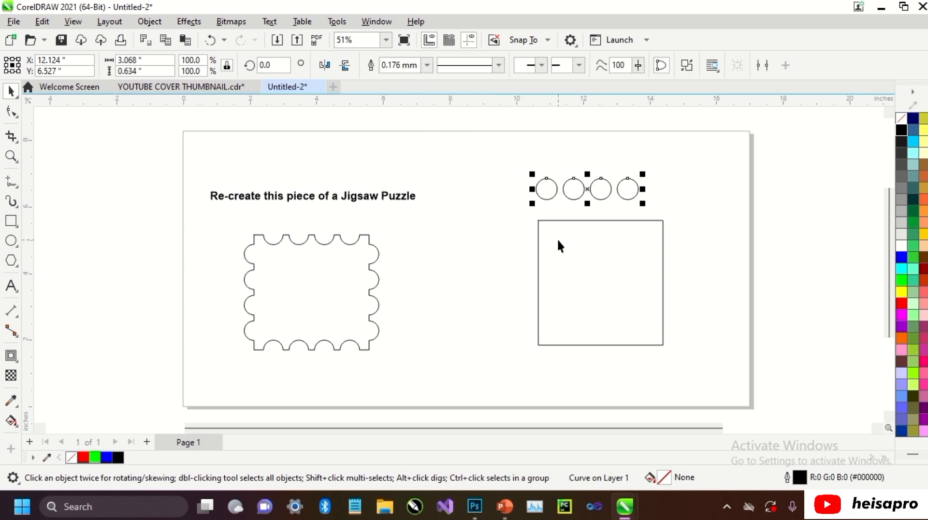
Centre the welded circle row horizontally above the large square.
left_click(557, 237, "shift")
key("c")
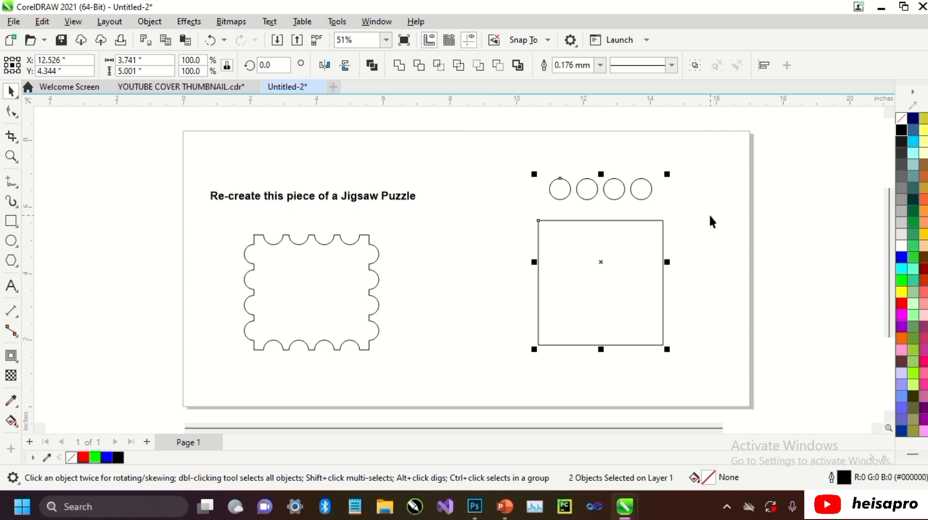
left_click(709, 215)
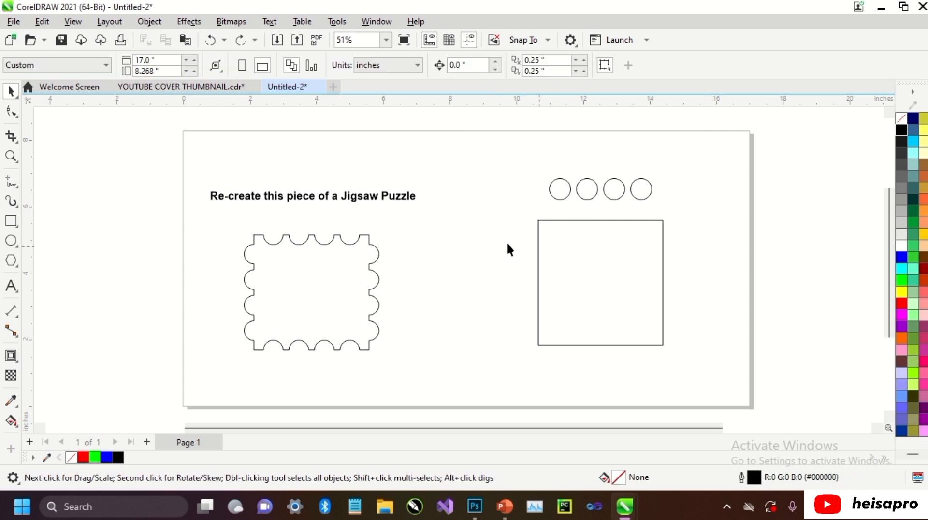
Draw a horizontal line about 2.23 inches long between the puzzle piece and the square, and align it with the square's top edge.
left_click(11, 182)
left_click(428, 230)
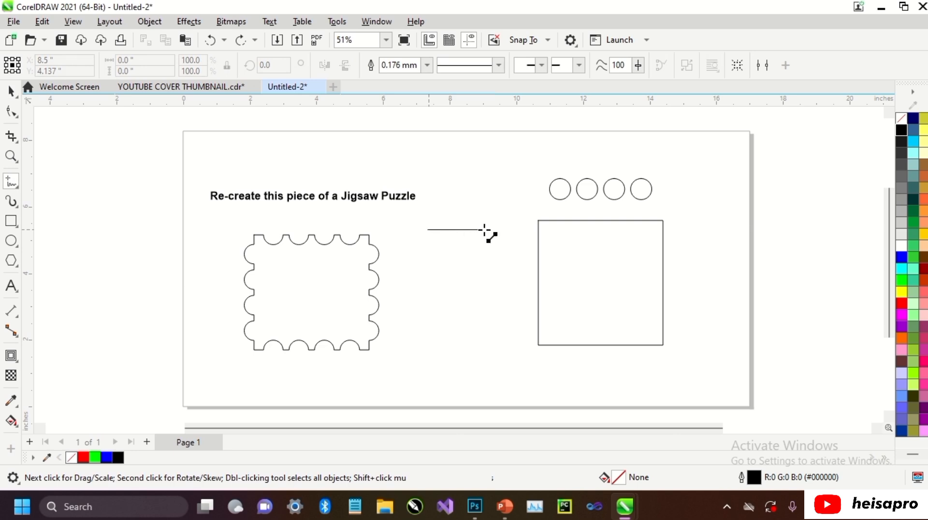
left_click(503, 230)
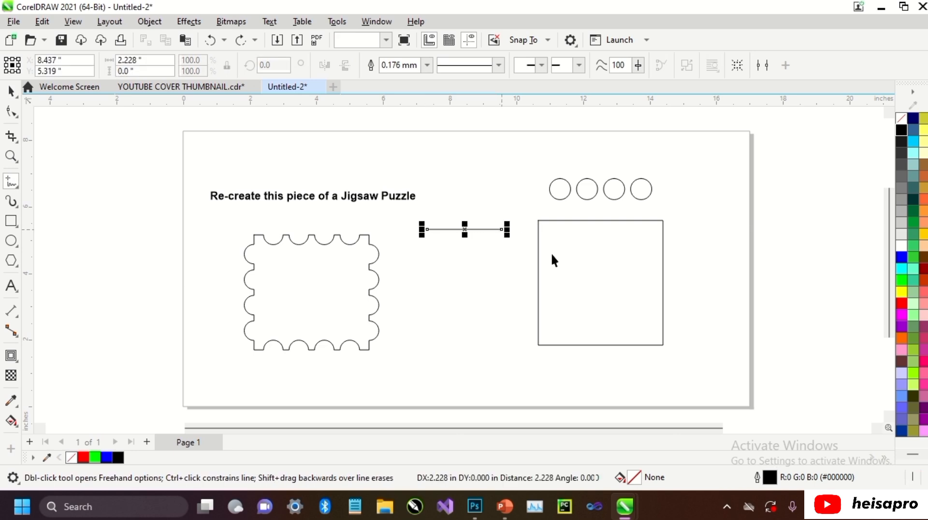
key("space")
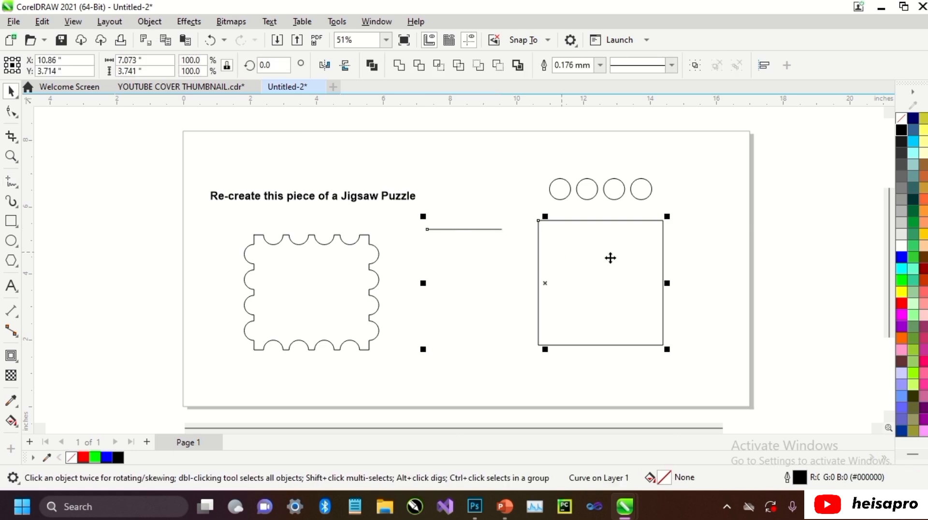
key("t")
left_click(697, 243)
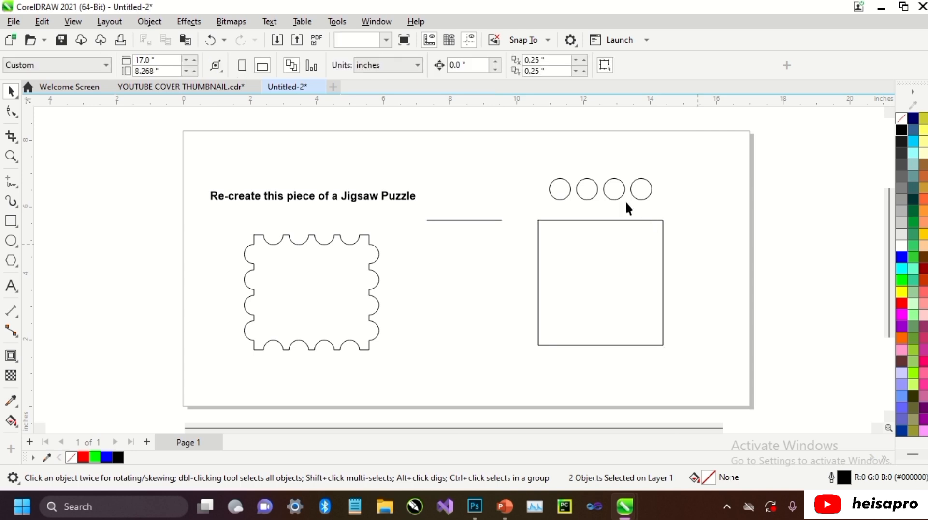
Centre the welded circle row vertically on the guide line so it straddles the square's top edge.
left_click(642, 187)
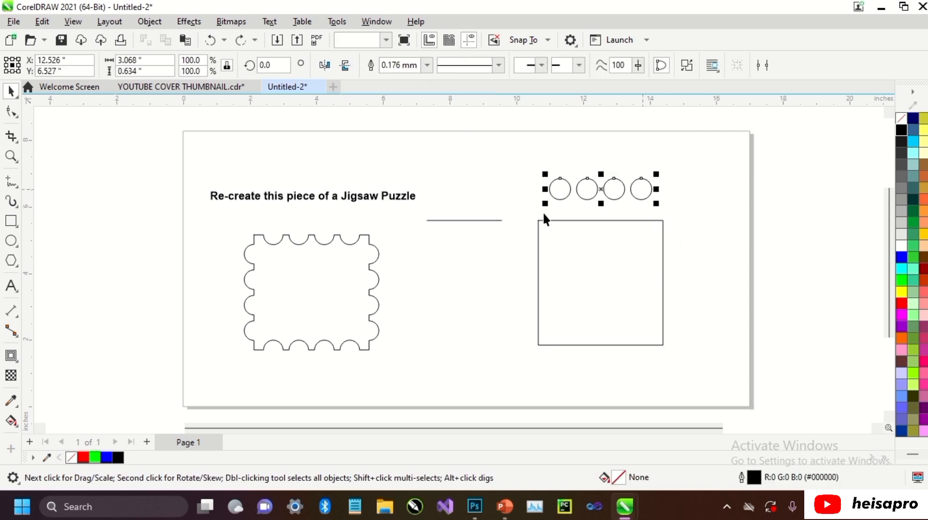
left_click(487, 219, "shift")
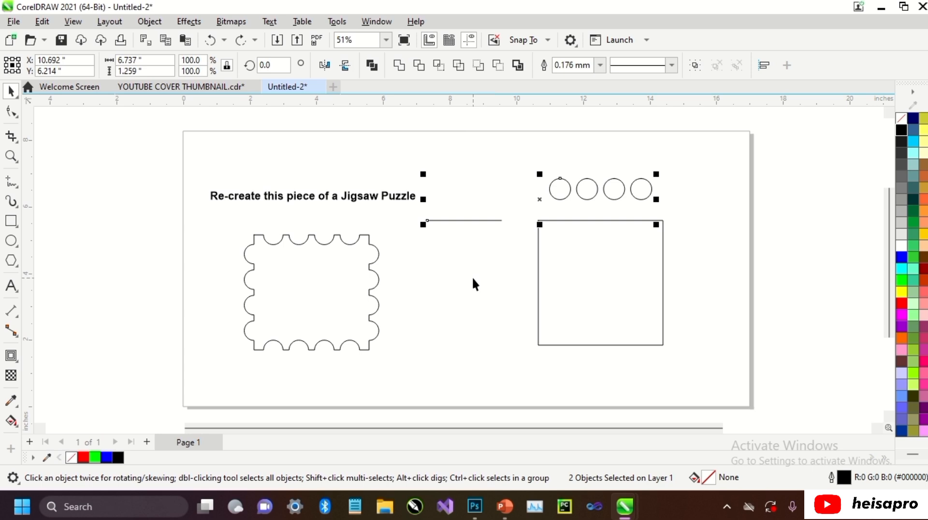
key("e")
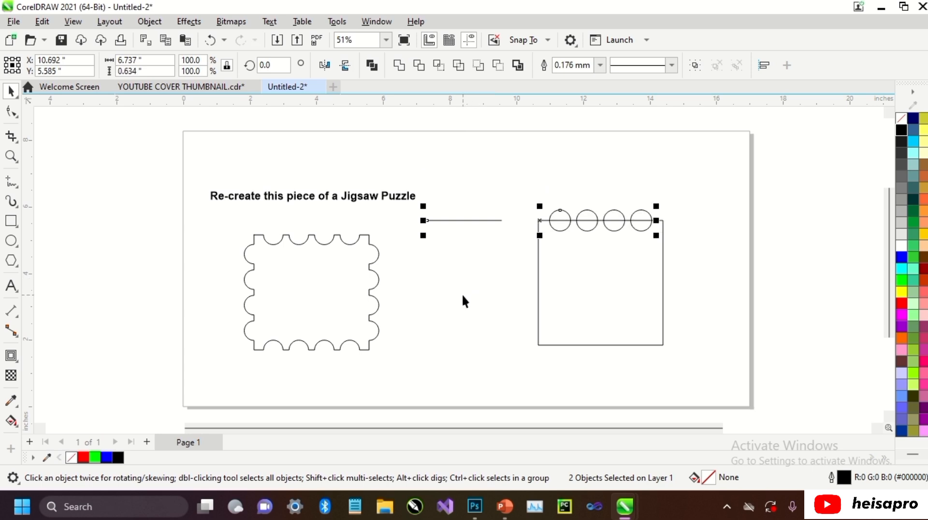
left_click(462, 294)
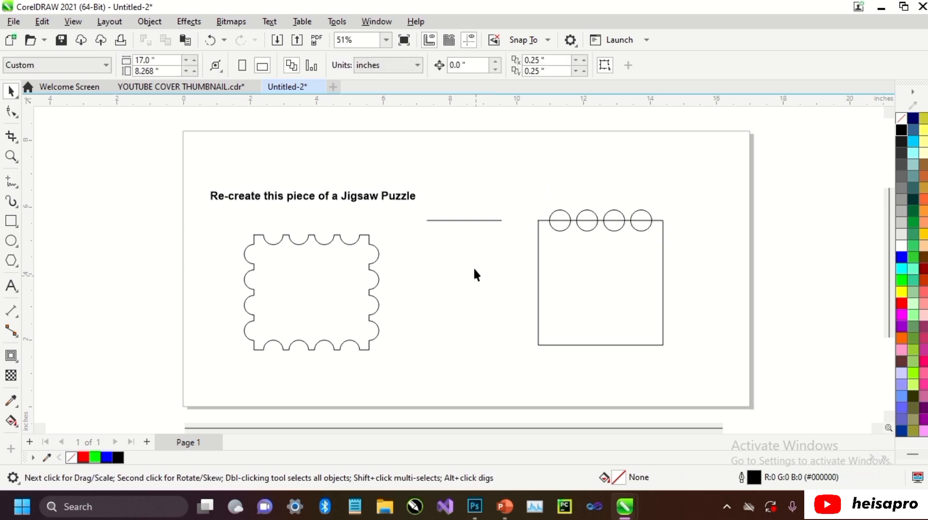
Align the horizontal guide line with the square's bottom edge.
left_click(467, 220)
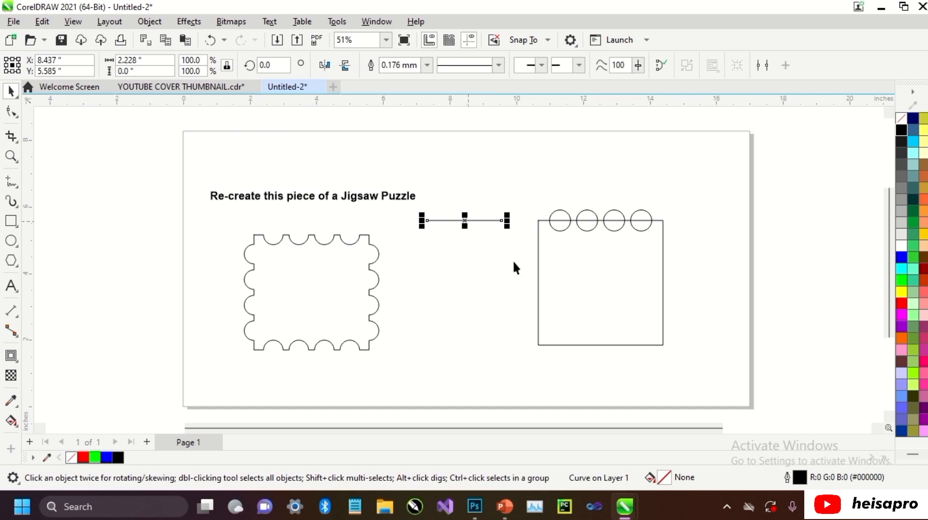
left_click(579, 274, "shift")
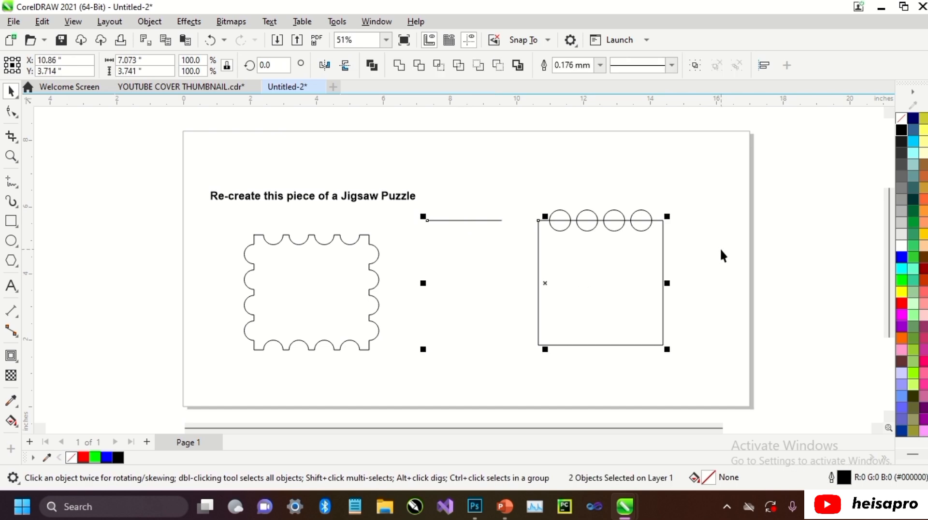
key("b")
left_click(720, 249)
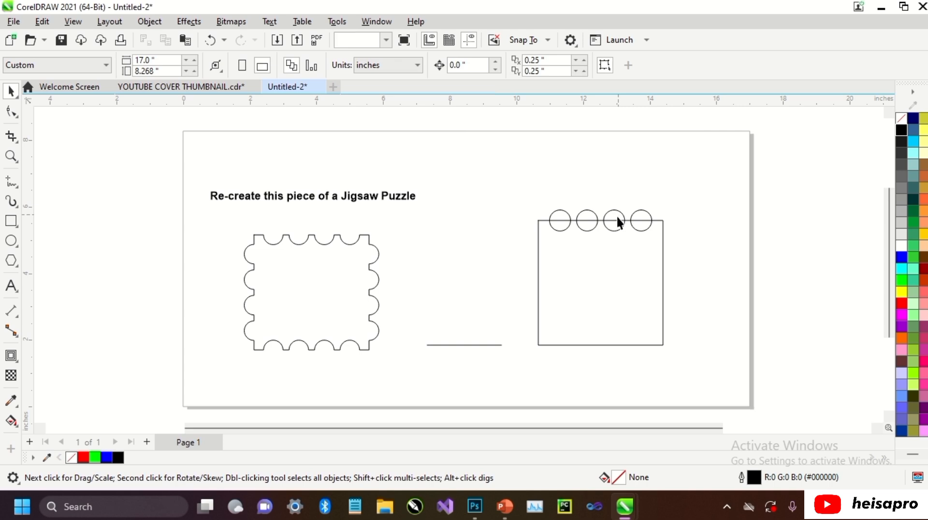
Copy the top circle row downward and centre the copy vertically on the guide line at the square's bottom edge.
left_click_drag(618, 215, 602, 276)
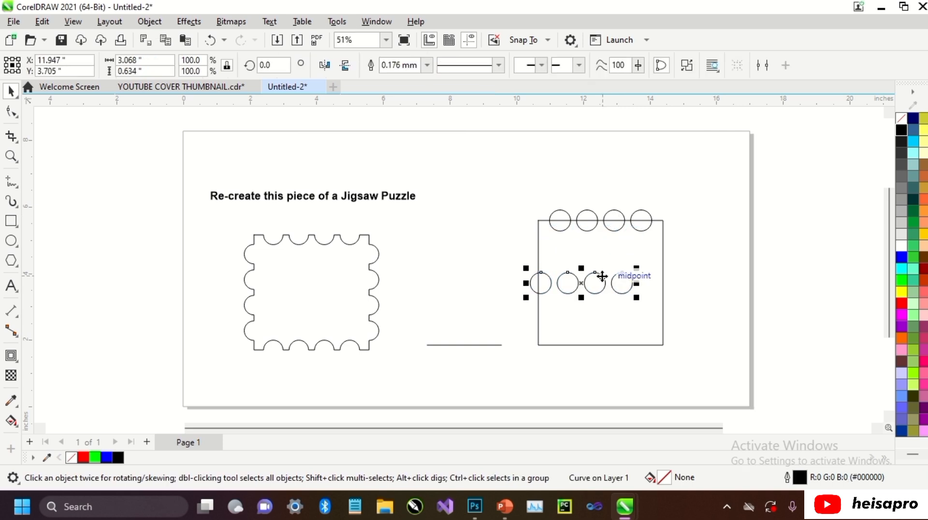
left_click(466, 345, "shift")
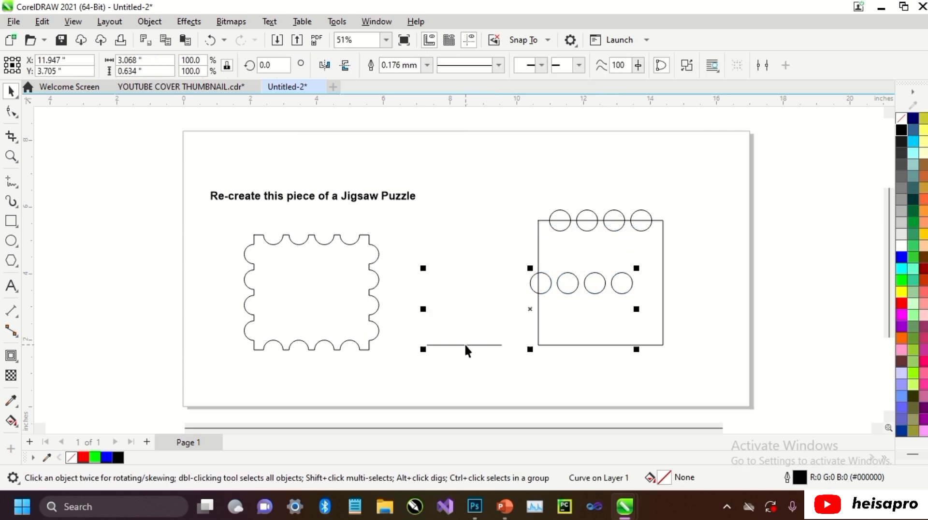
key("b")
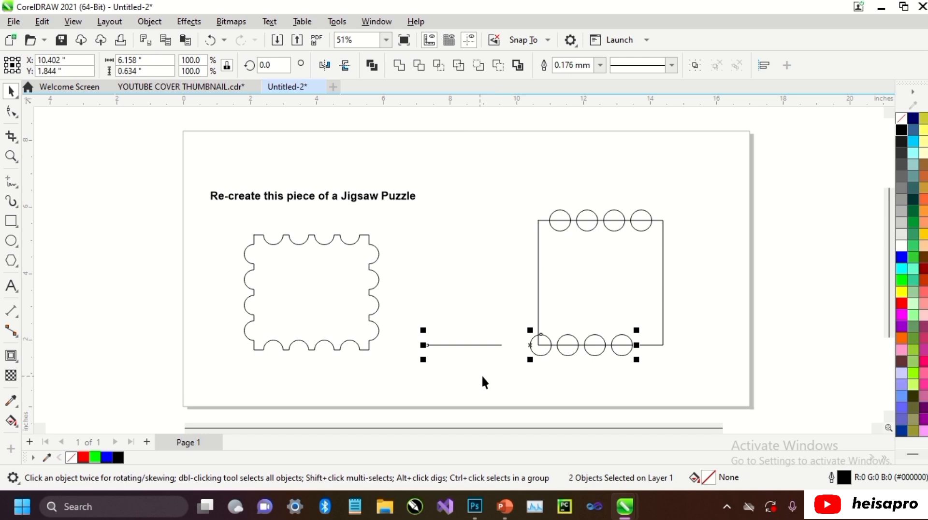
left_click(492, 377)
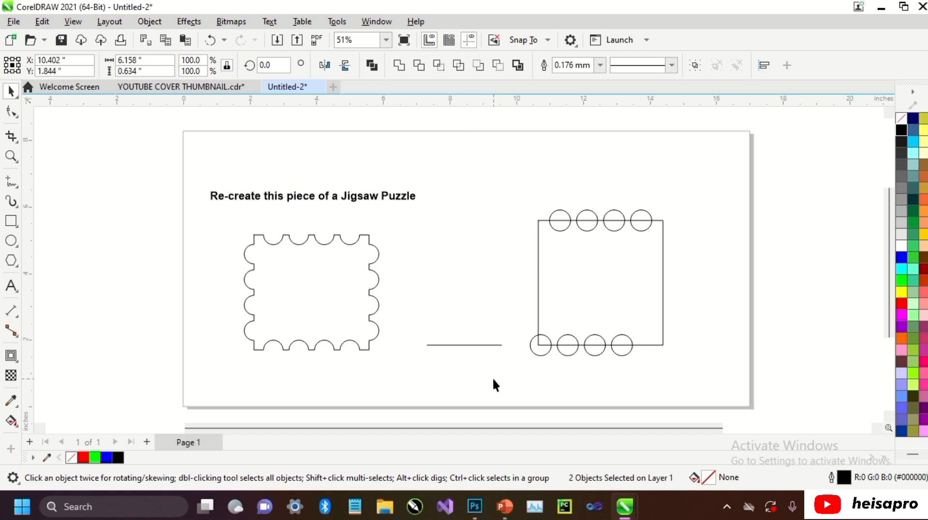
Centre the bottom circle row horizontally on the square.
left_click(540, 352)
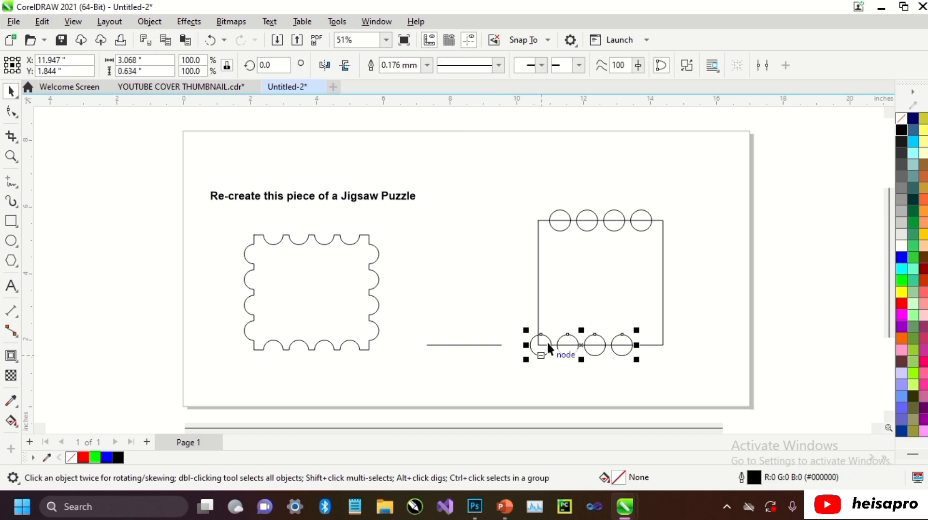
left_click(604, 279, "shift")
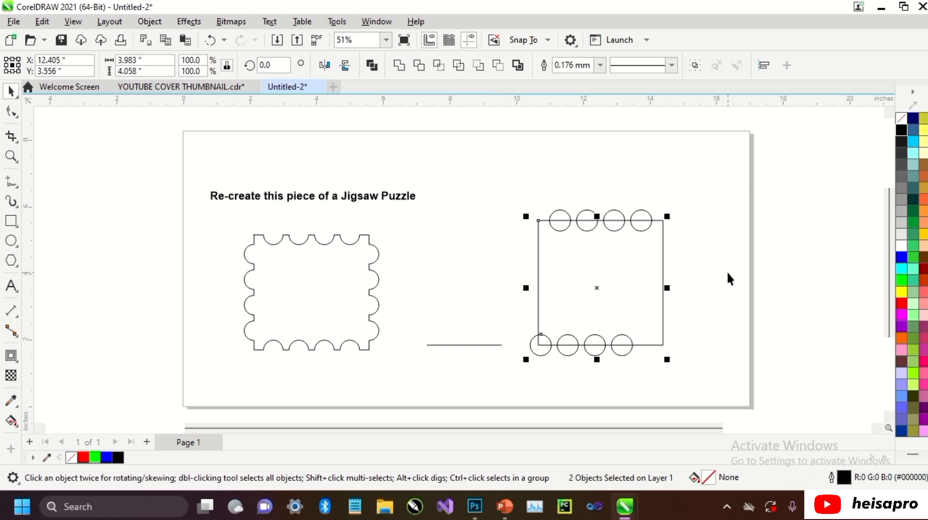
key("e")
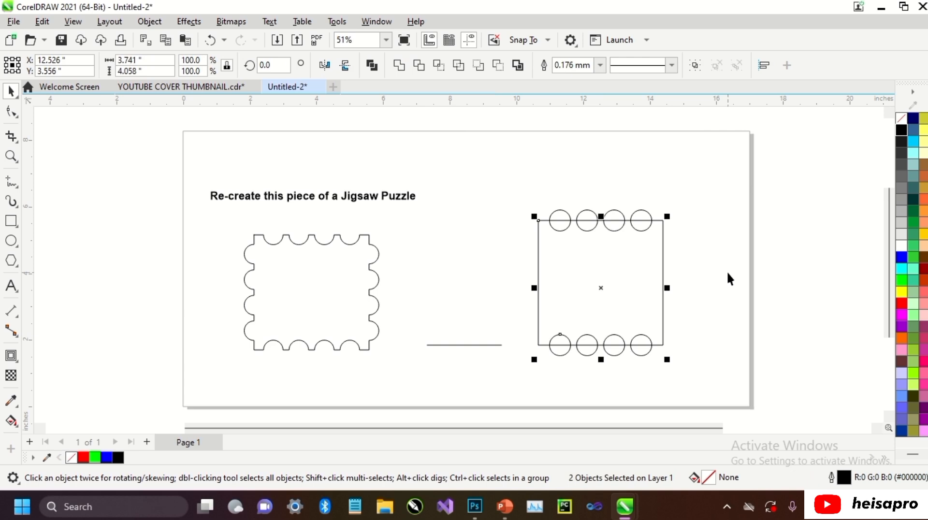
left_click(729, 278)
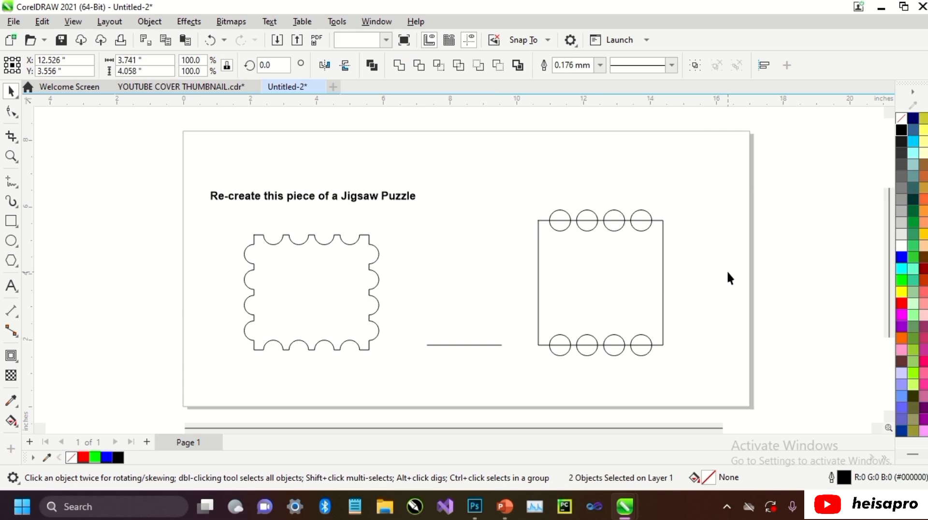
Make a vertical copy of the top circle row, rotated to 270° about its centre.
left_click(619, 216)
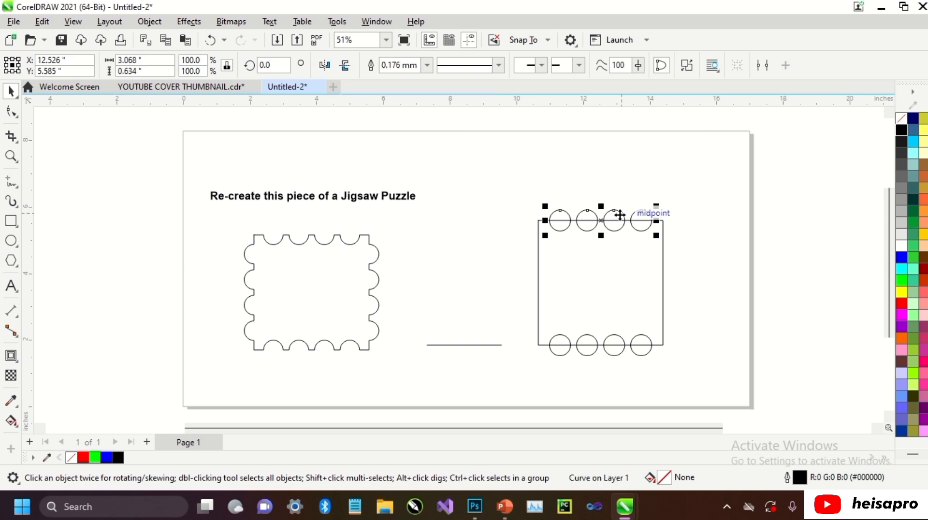
left_click_drag(619, 216, 617, 273)
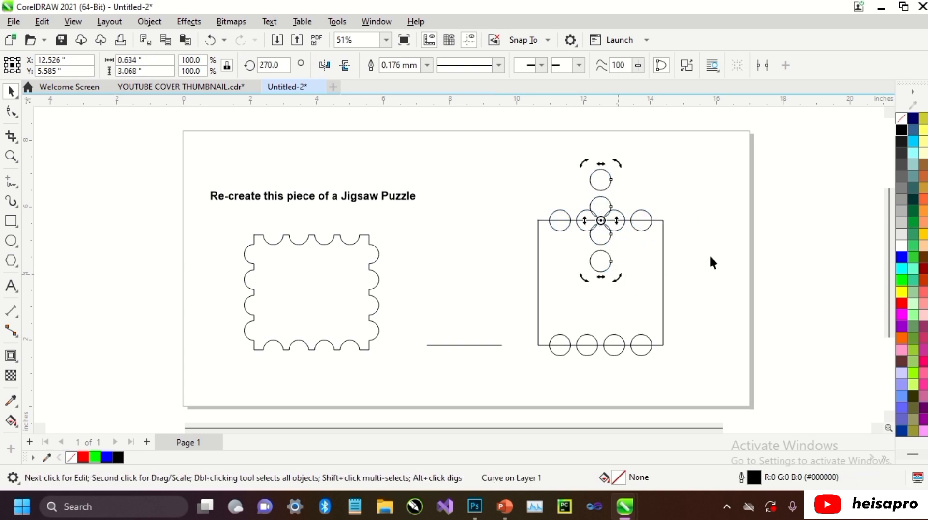
left_click(715, 251)
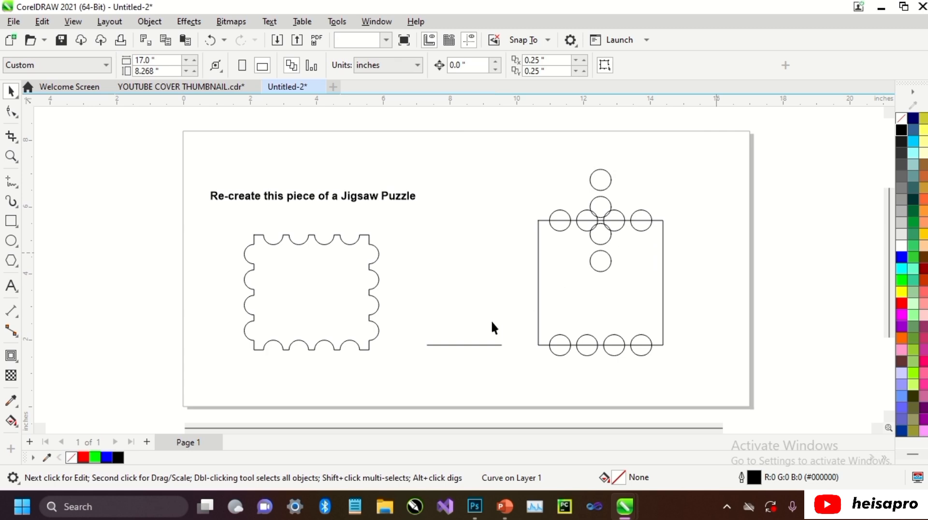
Make a vertical copy of the horizontal guide line, rotated to 270° about its centre.
left_click(477, 344)
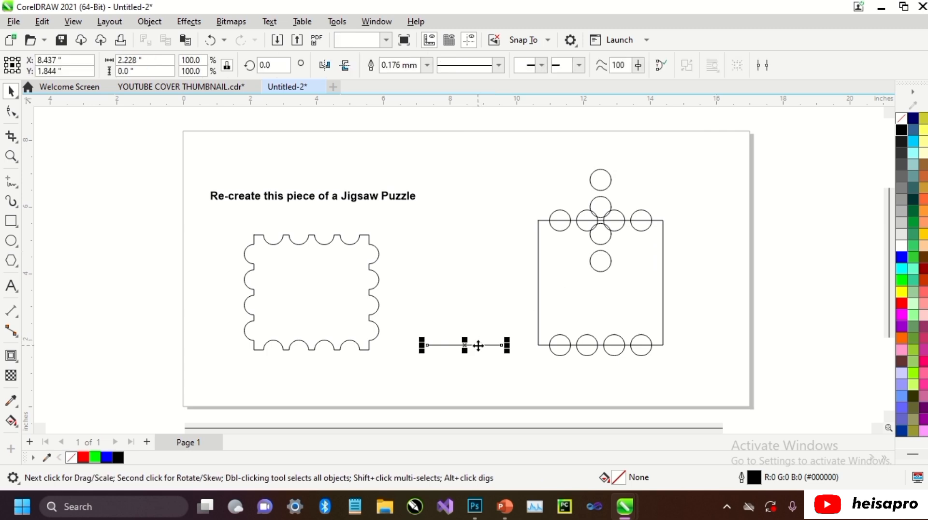
left_click(477, 345)
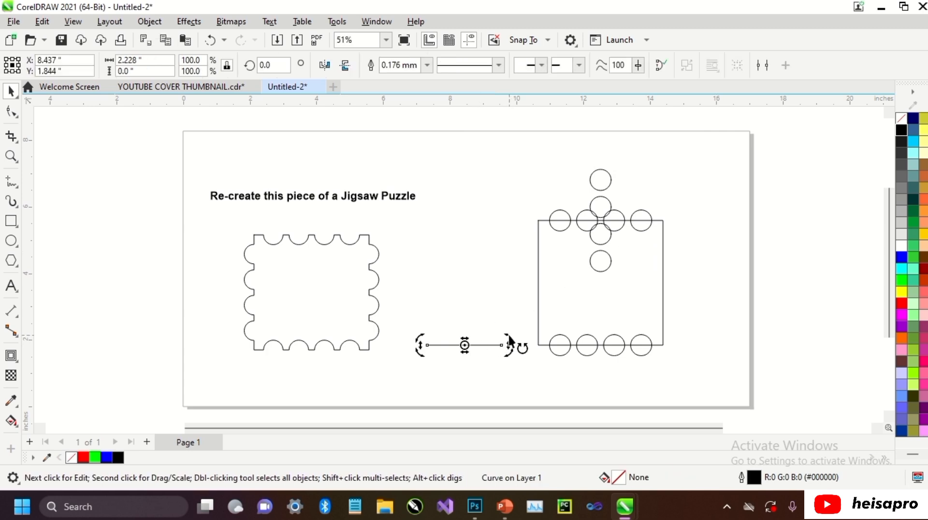
left_click_drag(509, 338, 472, 387)
left_click(517, 310)
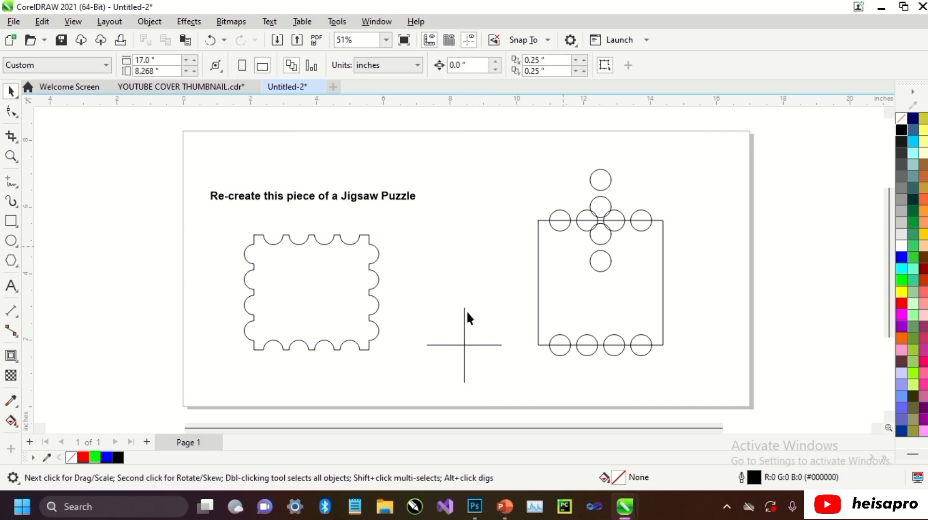
Align the vertical guide line with the square's left edge.
left_click(465, 315)
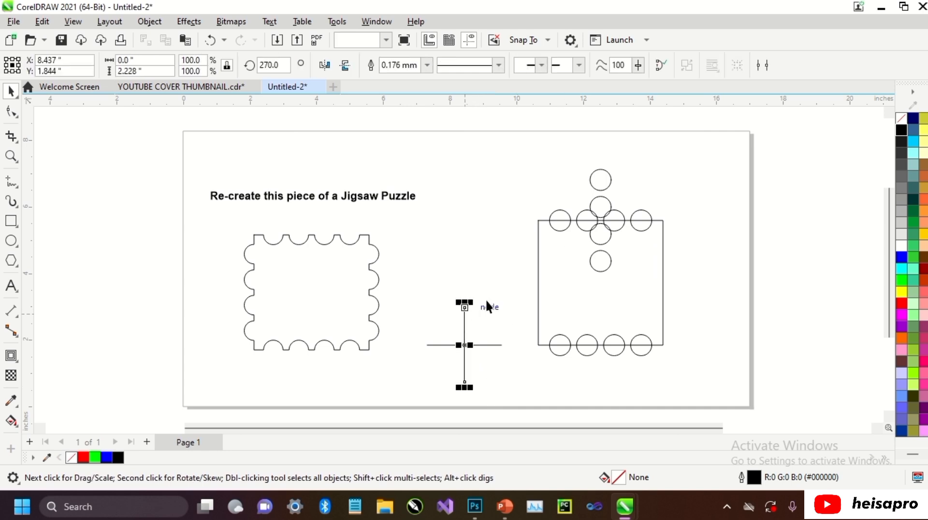
left_click(551, 287, "shift")
key("l")
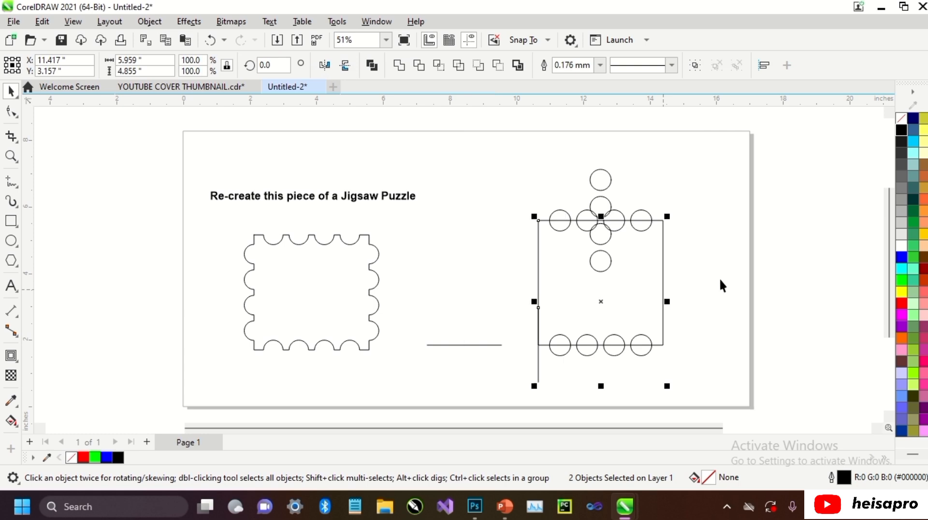
left_click(721, 275)
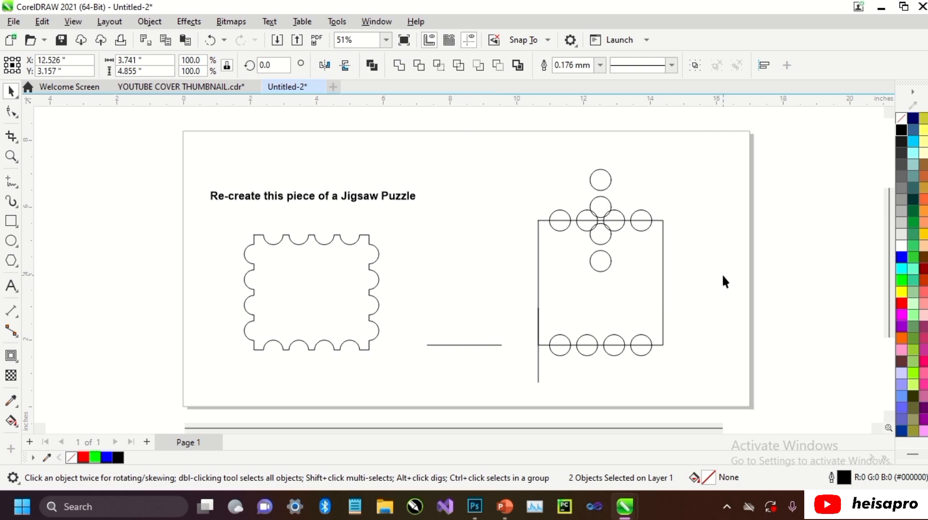
Centre the vertical column of circles horizontally on the vertical guide line at the square's left edge.
left_click(608, 179)
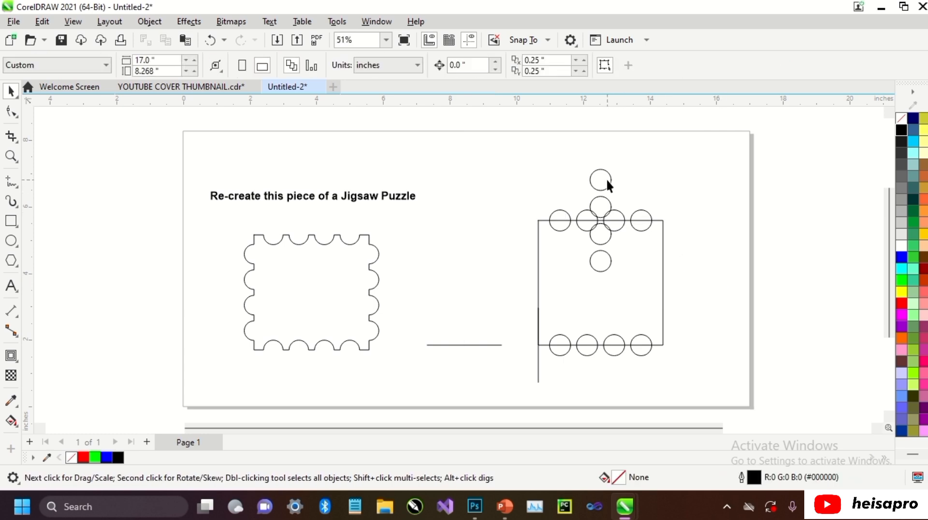
left_click(538, 362, "shift")
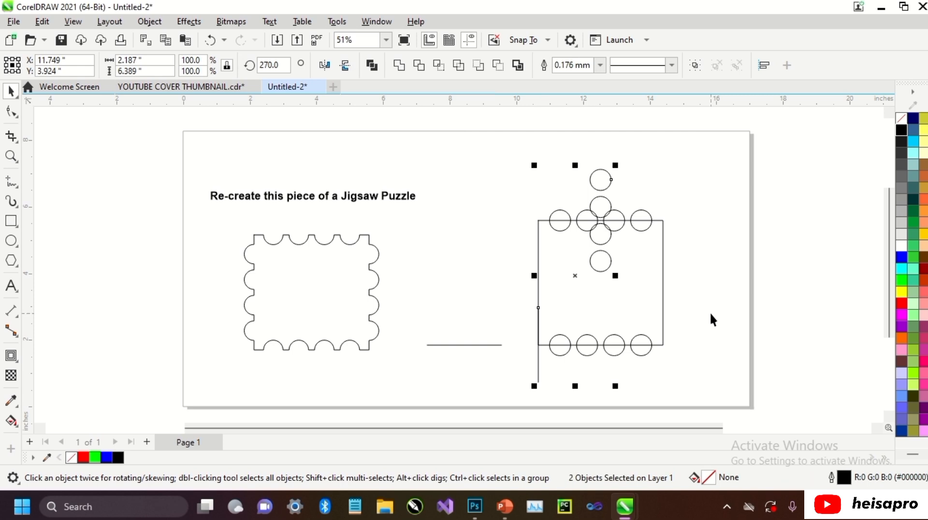
key("c")
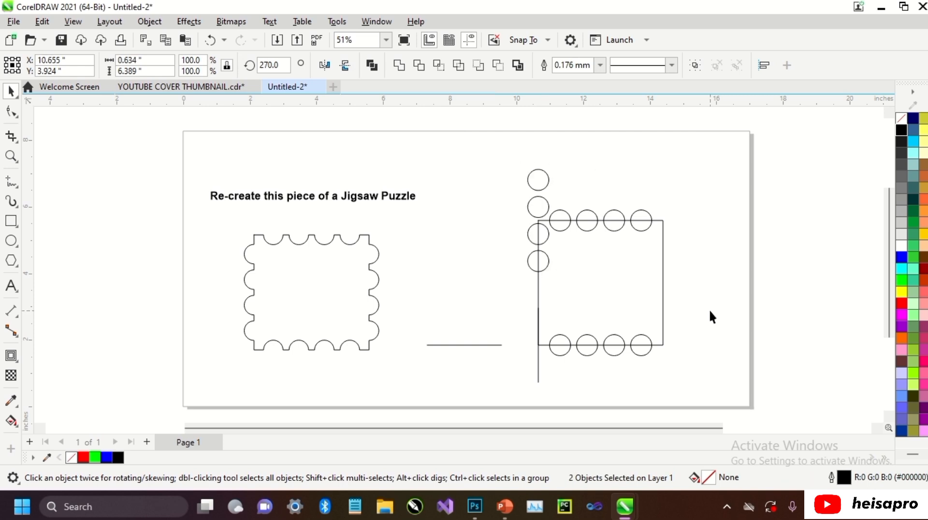
left_click(710, 317)
Centre the left circle column vertically on the square.
left_click(541, 185)
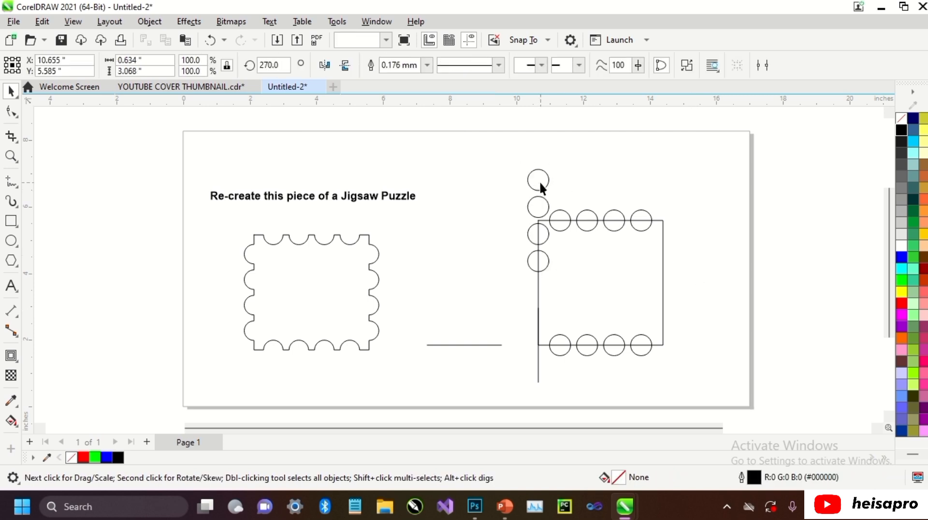
left_click(652, 259, "shift")
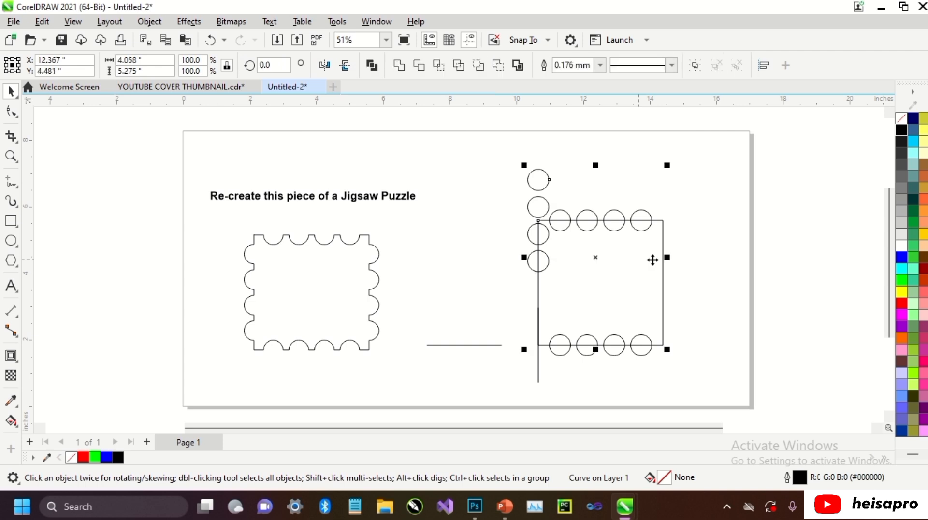
key("e")
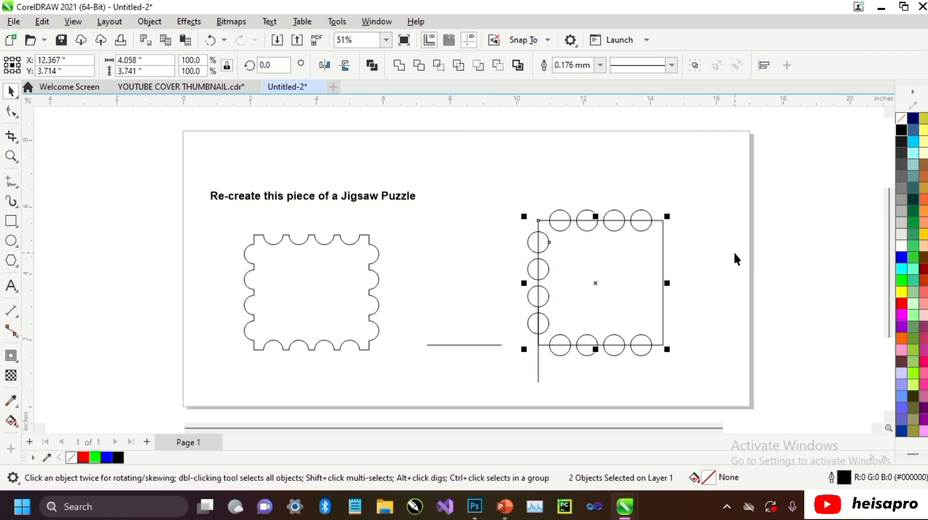
left_click(734, 254)
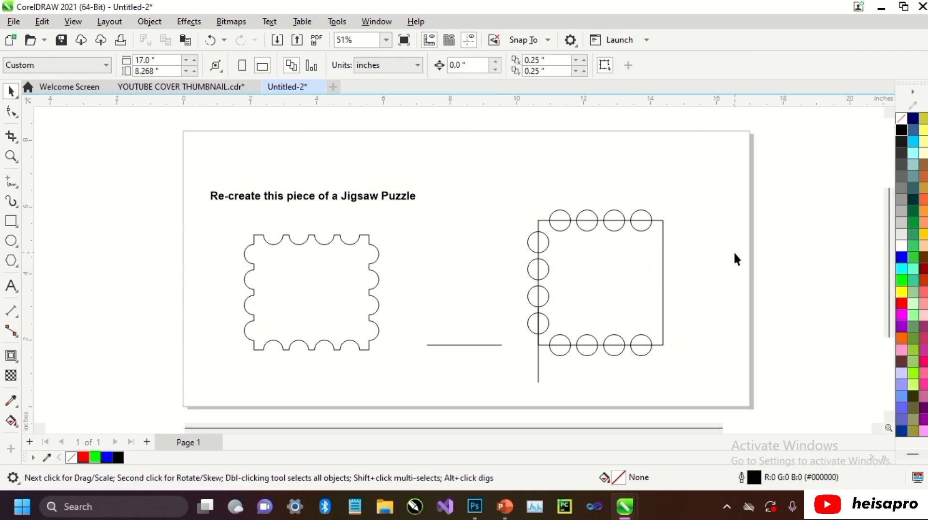
Place a copy of the left circle column inside the square near its right edge, and align the vertical guide line with that edge.
left_click_drag(532, 271, 619, 274)
left_click(537, 355)
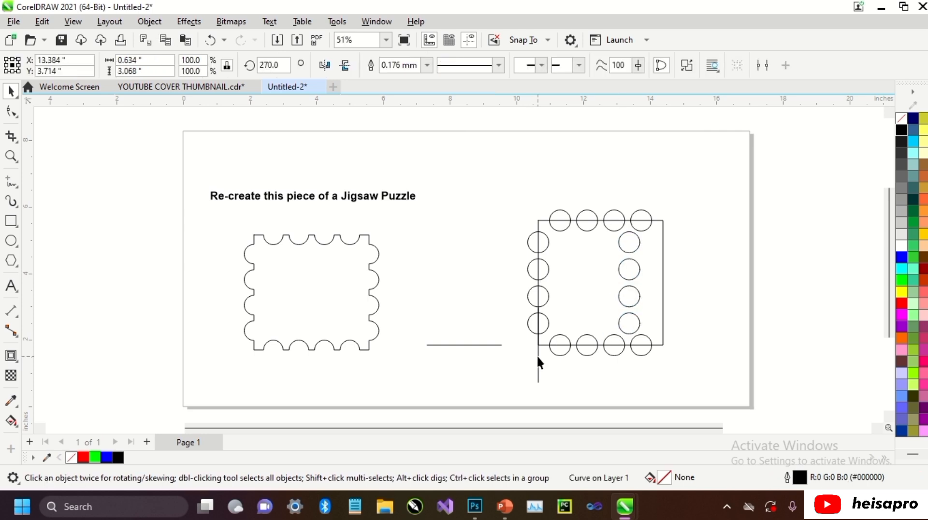
left_click(658, 273, "shift")
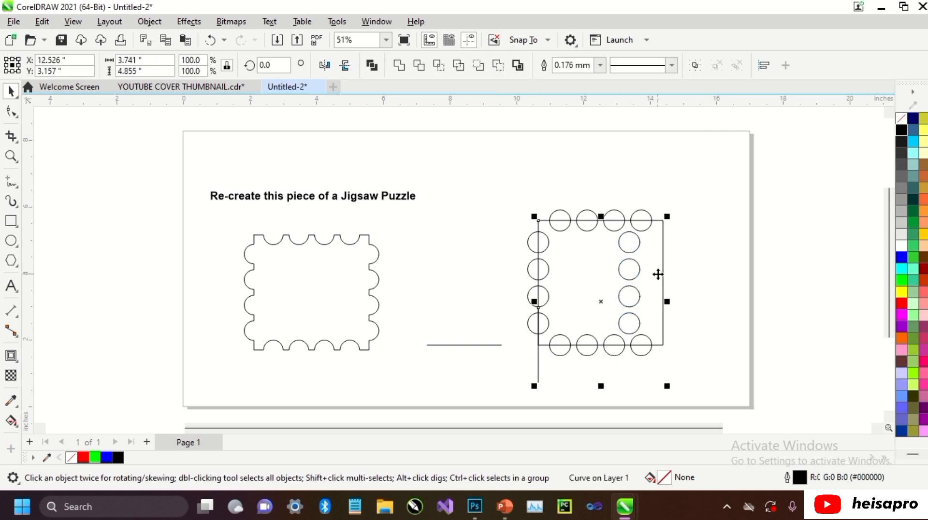
key("r")
left_click(690, 266)
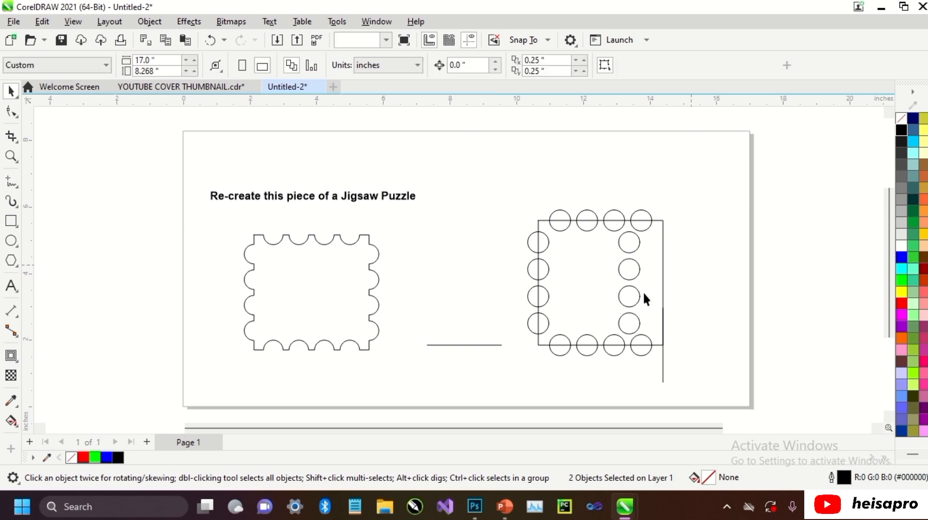
Centre the copied circle column horizontally on the guide line at the square's right edge.
left_click(634, 295)
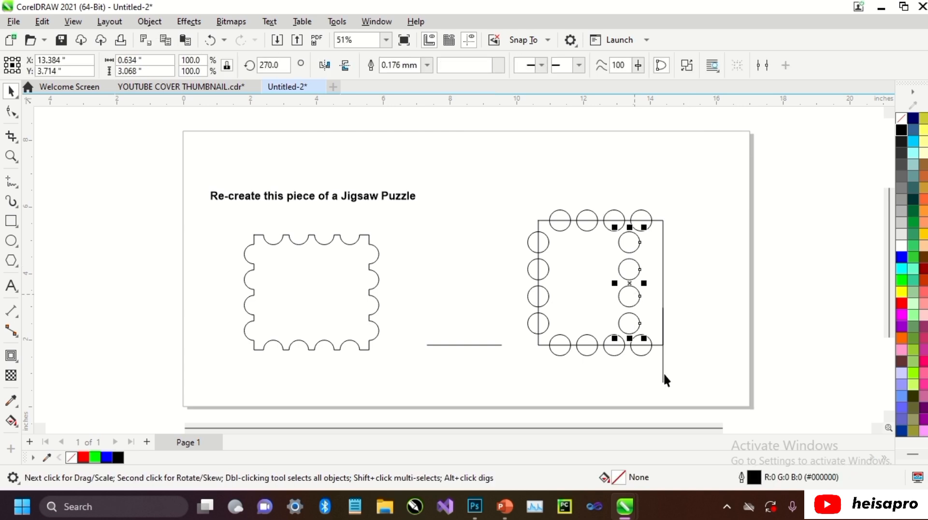
left_click(664, 375, "shift")
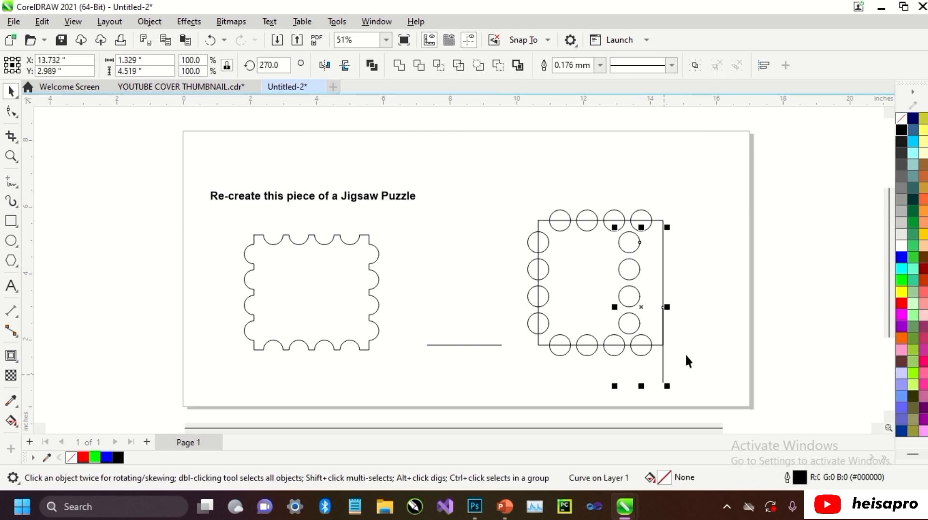
key("c")
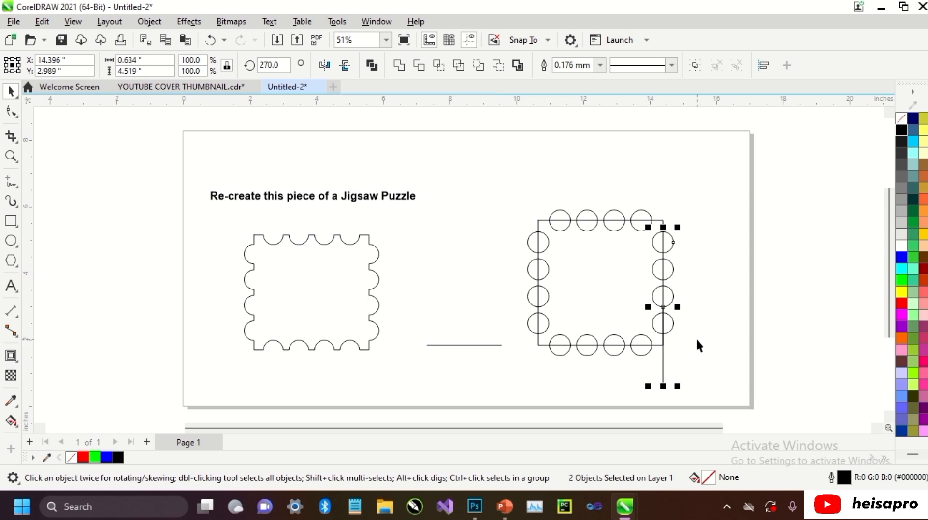
left_click(696, 337)
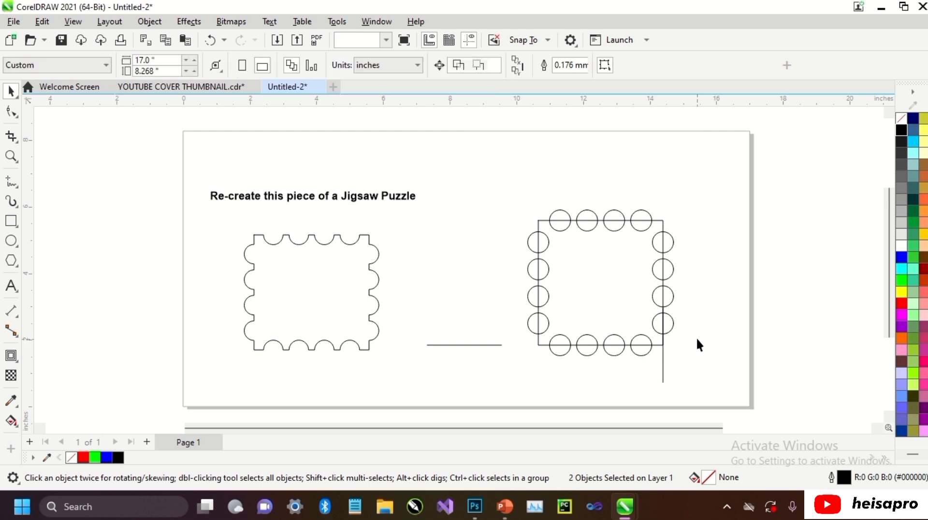
Delete the vertical and horizontal guide lines.
left_click(664, 366)
key("Delete")
left_click(479, 341)
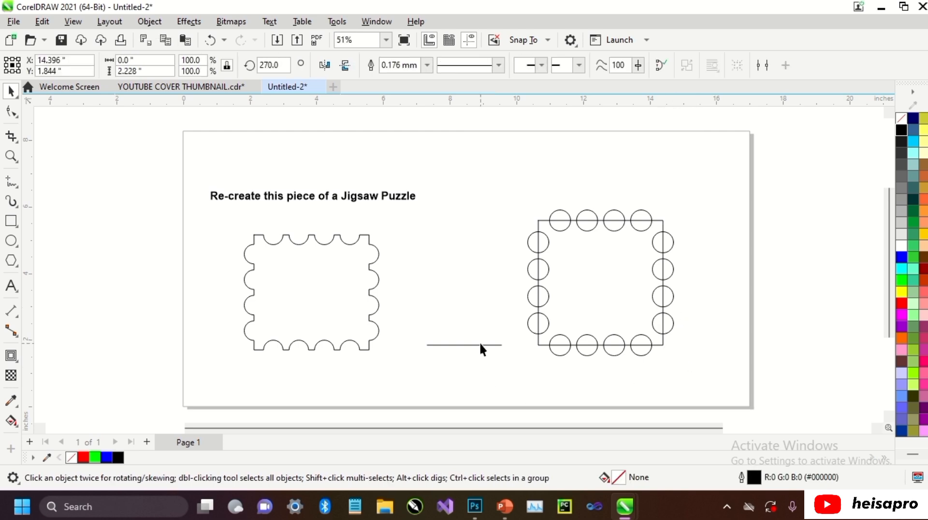
key("Delete")
Trim the square with the circle rows on its top and bottom edges.
left_click(648, 213)
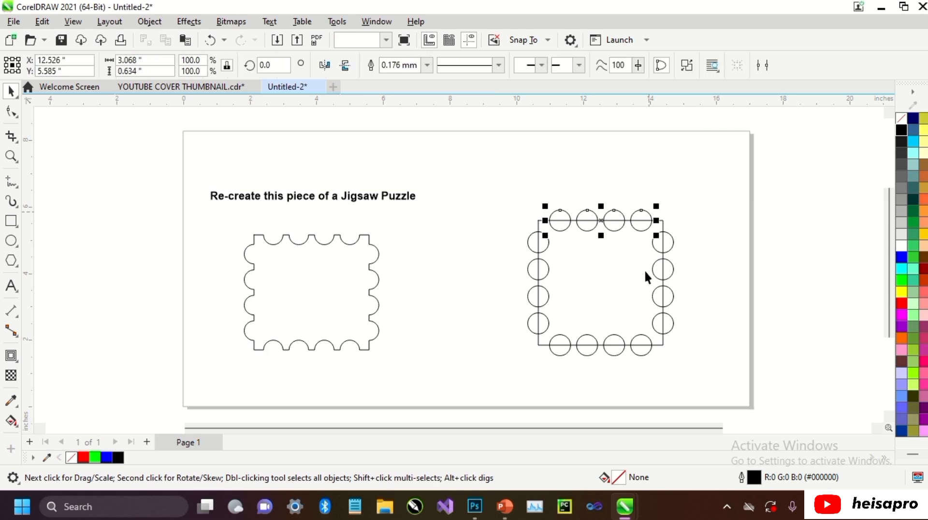
left_click(639, 348, "shift")
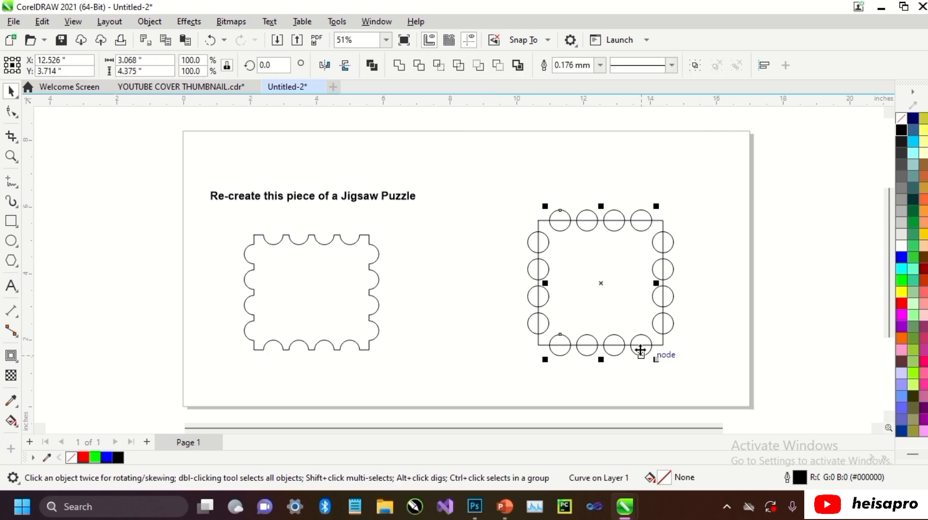
left_click(626, 295, "shift")
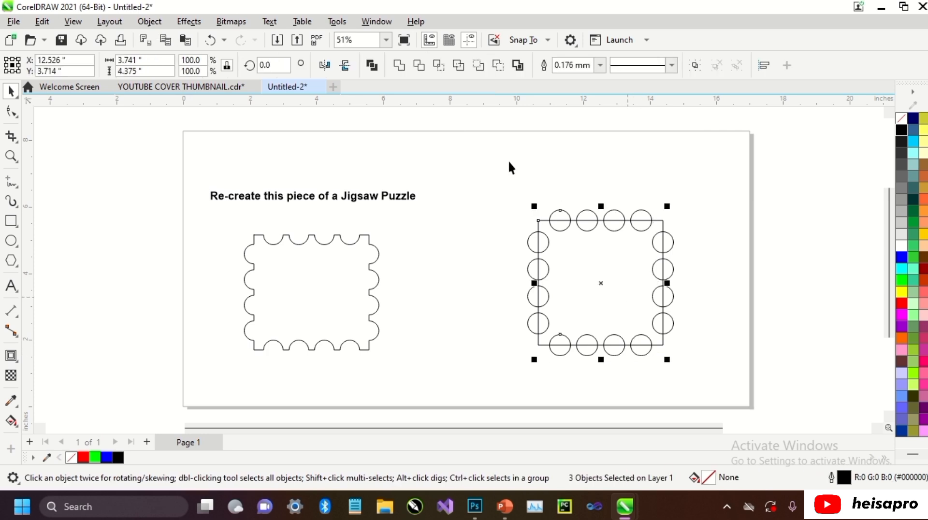
left_click(418, 65)
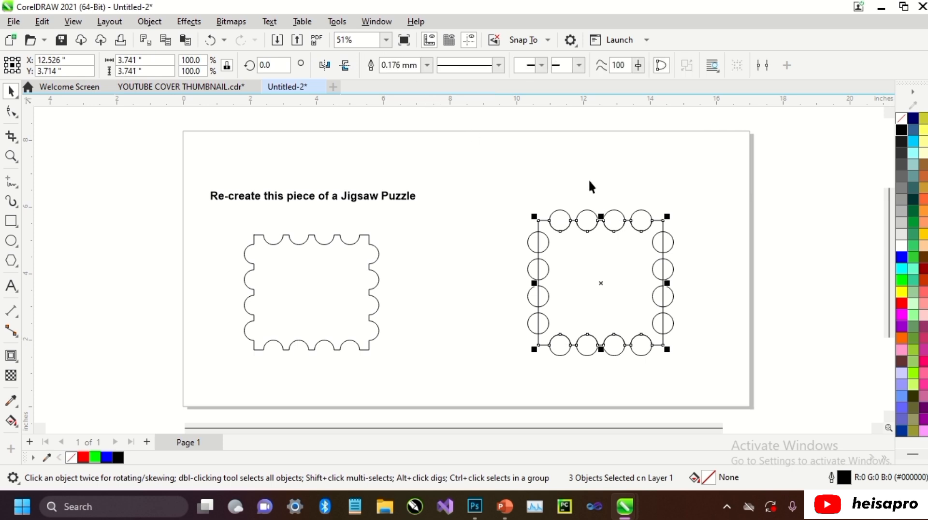
left_click(593, 224)
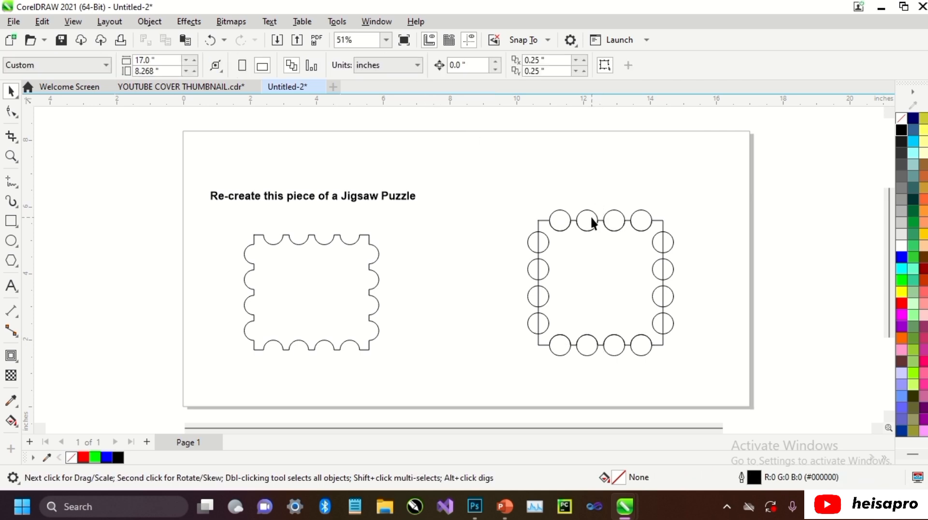
Delete the top and bottom circle rows, leaving only the notches cut into the square.
left_click(592, 218)
key("Delete")
left_click(615, 350)
key("Delete")
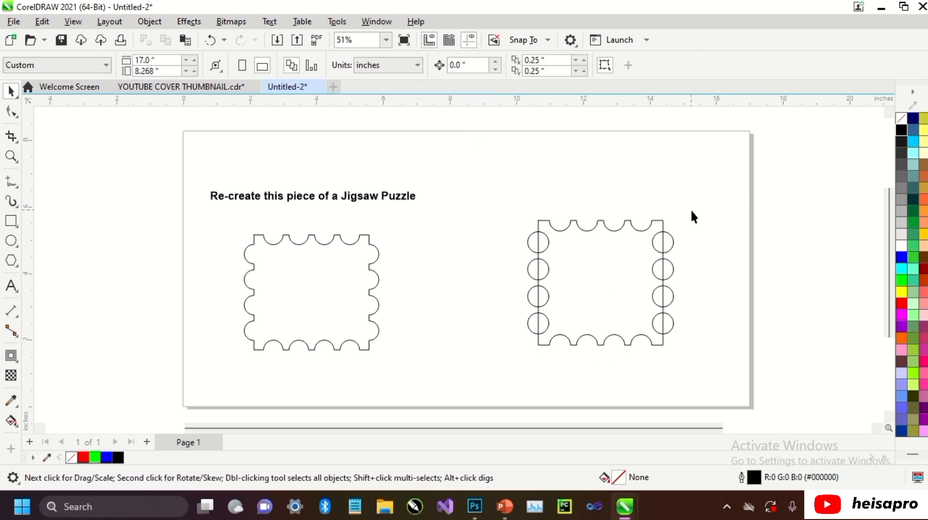
Weld the left and right circle columns to the notched square to complete the puzzle piece.
left_click(535, 241)
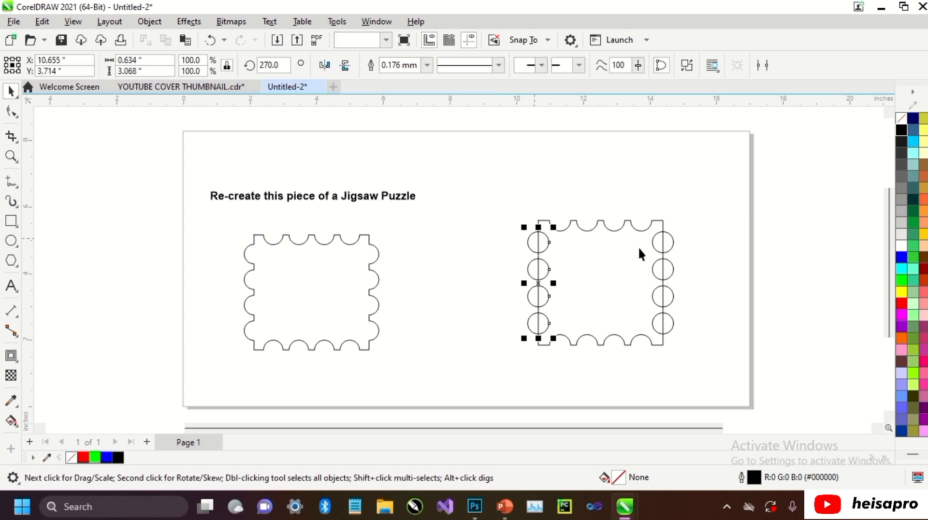
left_click(663, 249, "shift")
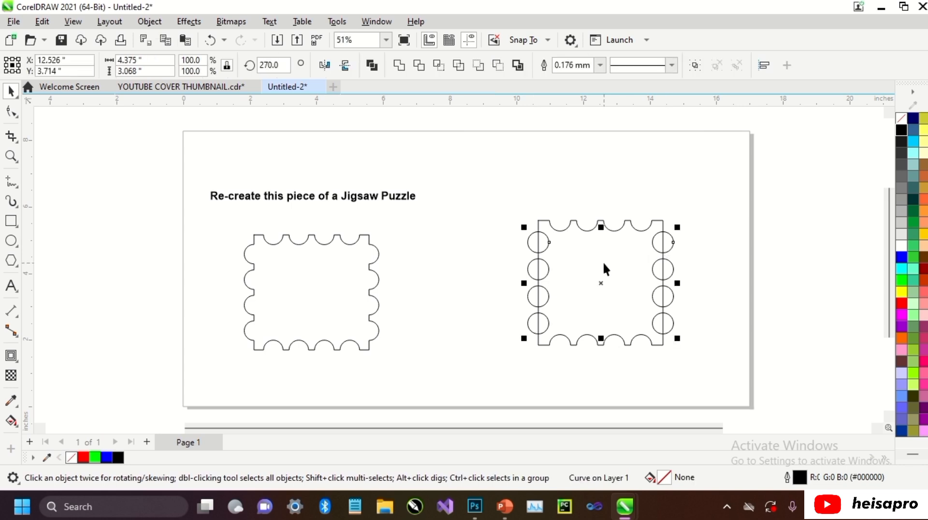
left_click(571, 222, "shift")
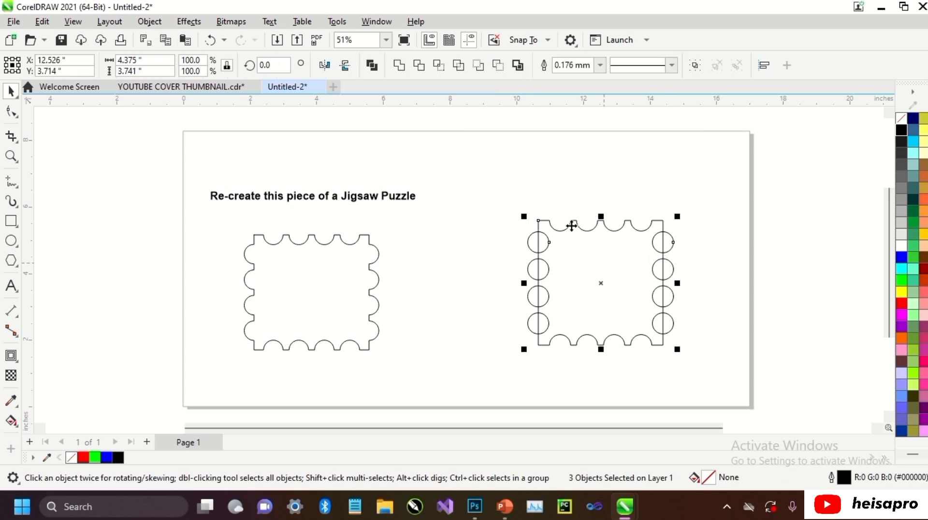
left_click(400, 66)
left_click(582, 170)
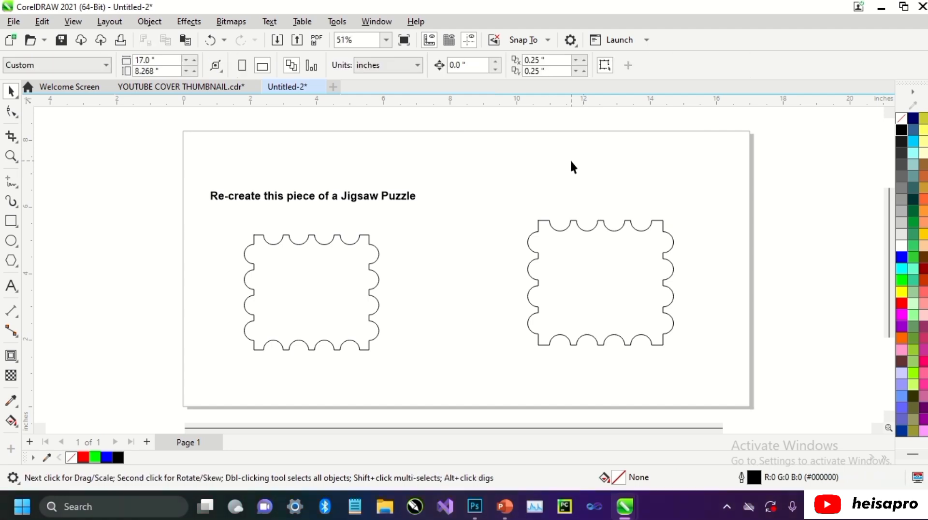